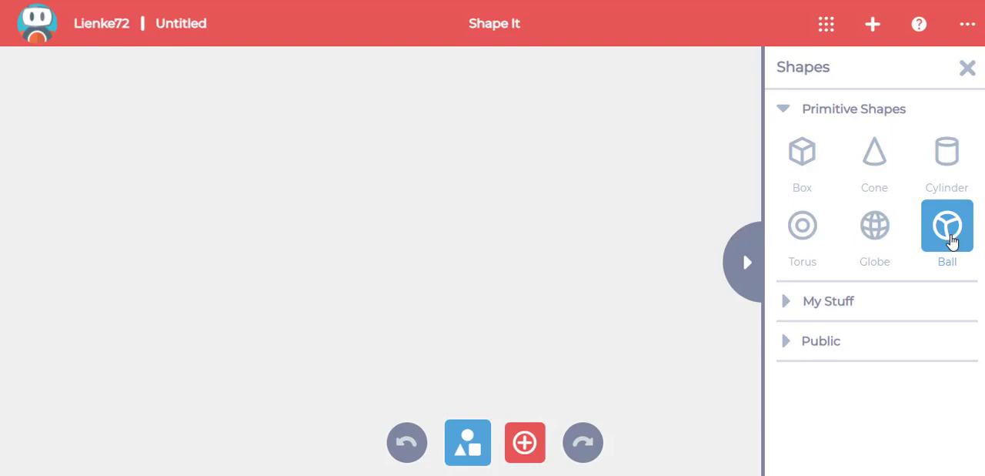
# - Add a ball primitive to the empty scene and view it from the front
pyautogui.click(951, 235)
pyautogui.click(595, 91)
pyautogui.click(497, 71)
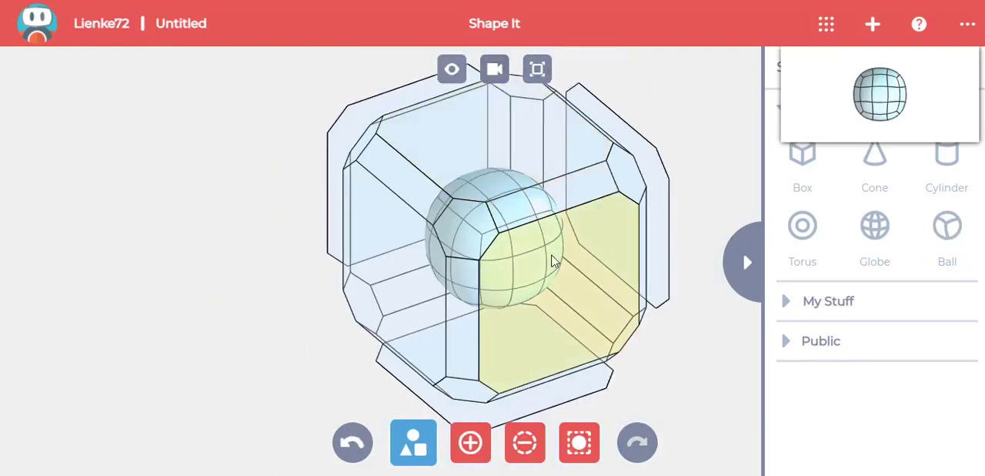
pyautogui.click(553, 262)
pyautogui.click(967, 68)
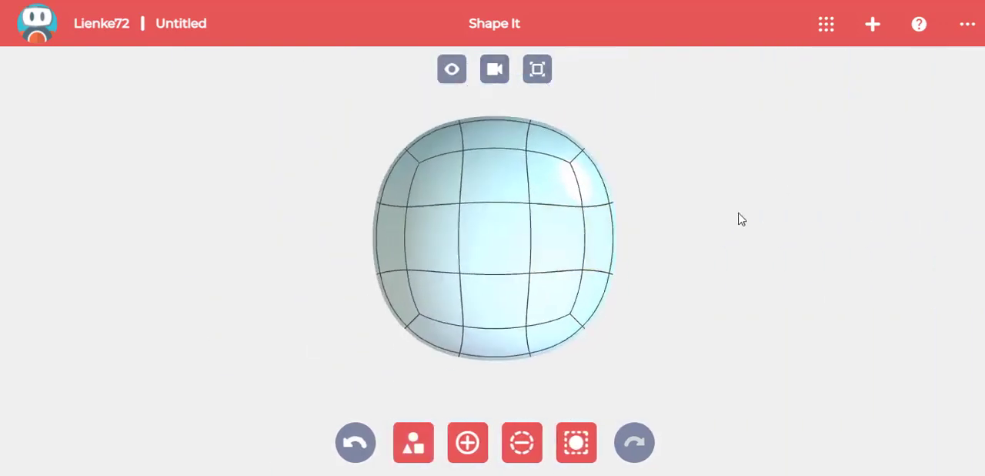
# - Stretch the upper part of the ball upward and narrow it
pyautogui.moveTo(342, 112); pyautogui.dragTo(622, 241)
pyautogui.moveTo(498, 120); pyautogui.dragTo(498, 87)
pyautogui.moveTo(650, 151); pyautogui.dragTo(619, 148)
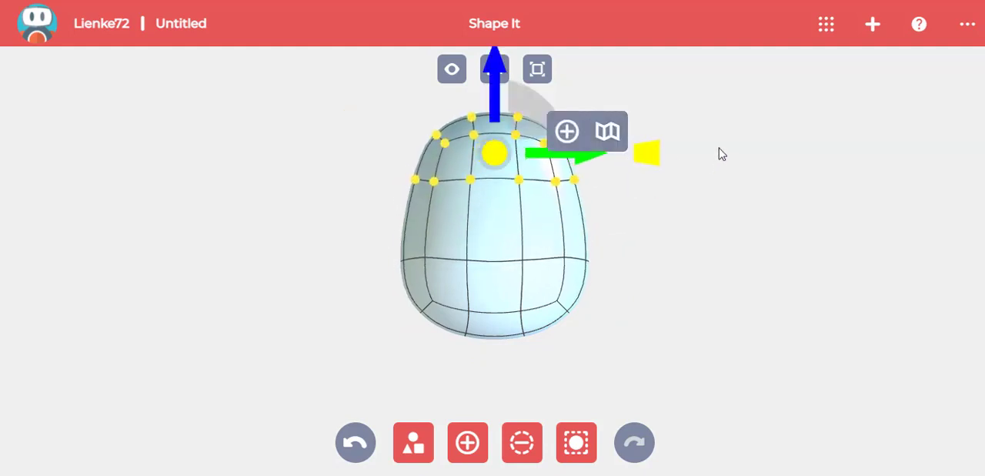
# - Raise the topmost points of the body slightly and narrow them to form an egg shape
pyautogui.moveTo(719, 149); pyautogui.dragTo(728, 281, button='right')
pyautogui.click(728, 280)
pyautogui.moveTo(411, 199); pyautogui.dragTo(574, 272)
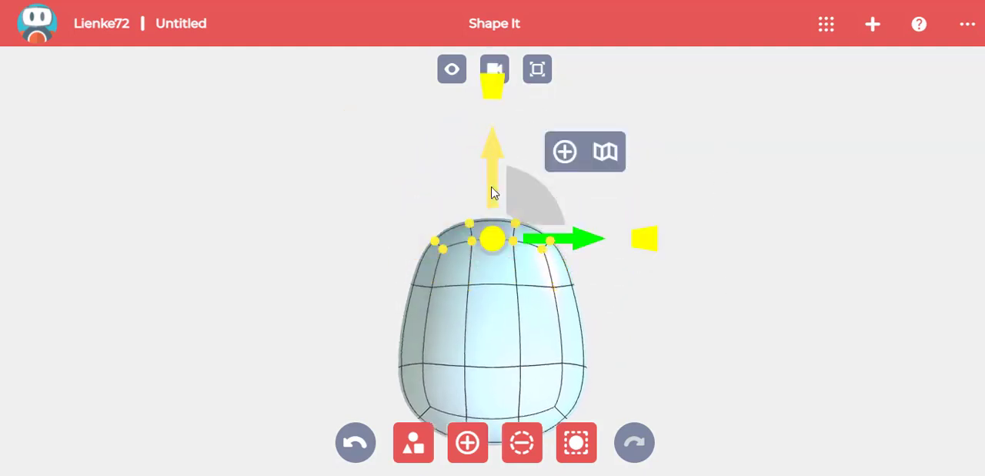
pyautogui.moveTo(636, 226); pyautogui.dragTo(626, 224)
pyautogui.click(496, 228)
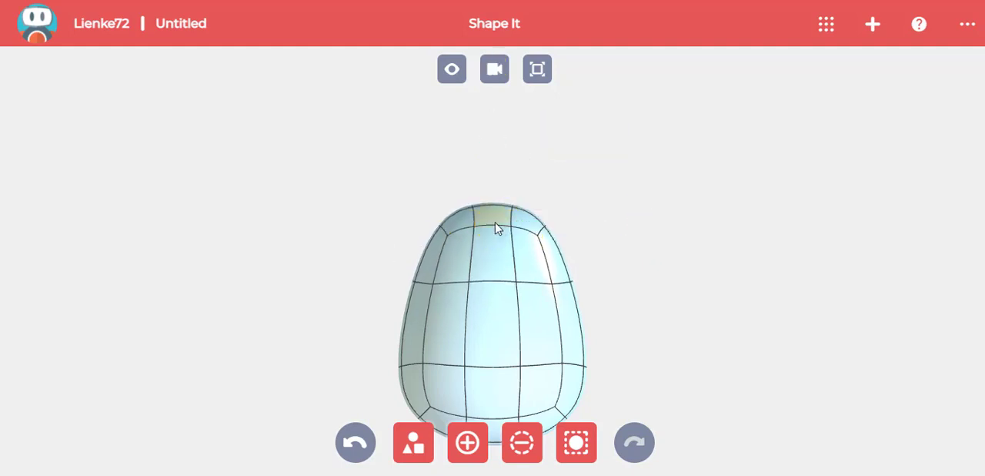
# - Turn on symmetry across the egg's vertical centreline and pull two long ears out of its top with Add Material
pyautogui.click(498, 232)
pyautogui.click(642, 146)
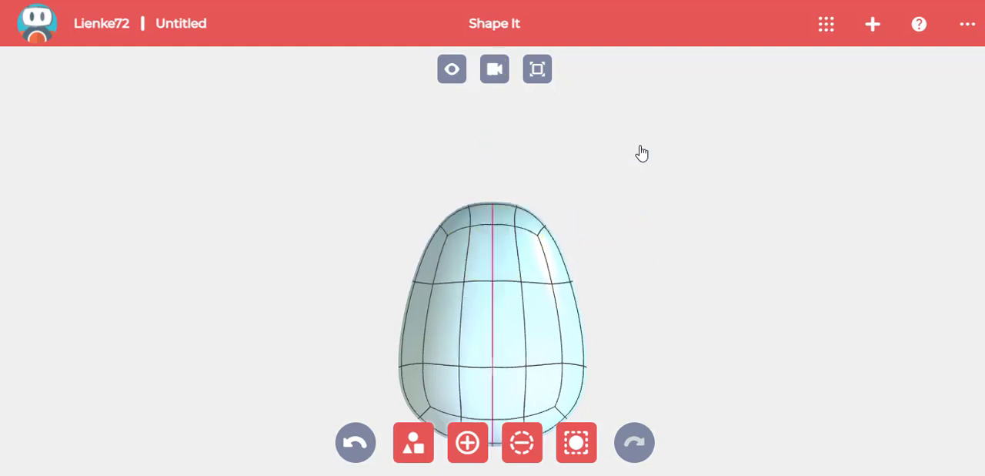
pyautogui.click(468, 442)
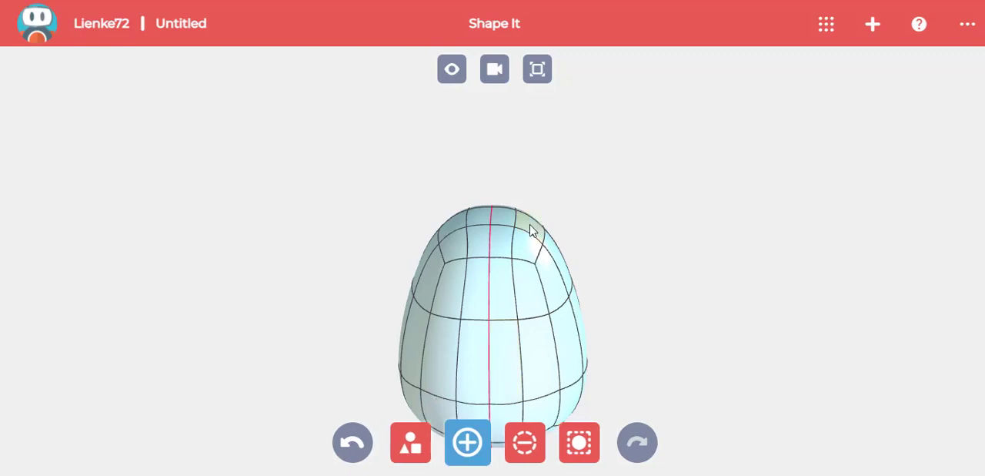
pyautogui.click(532, 226)
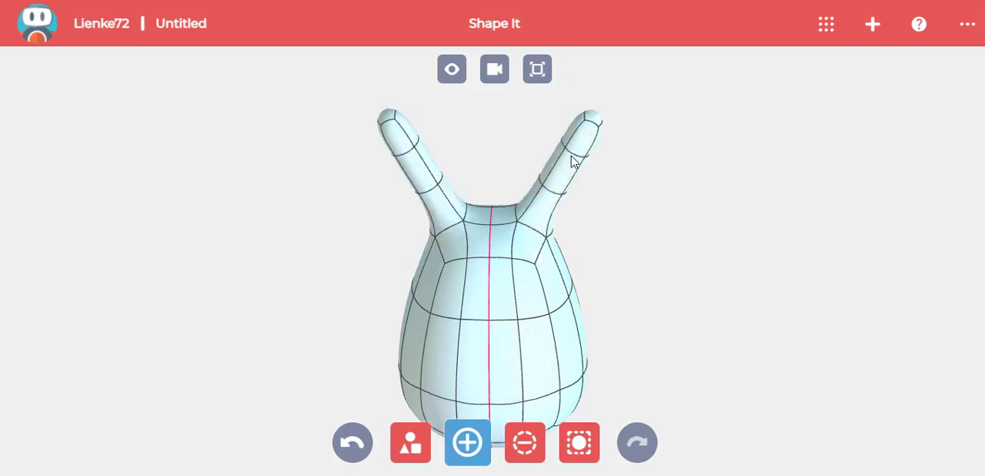
pyautogui.click(504, 75)
pyautogui.click(467, 442)
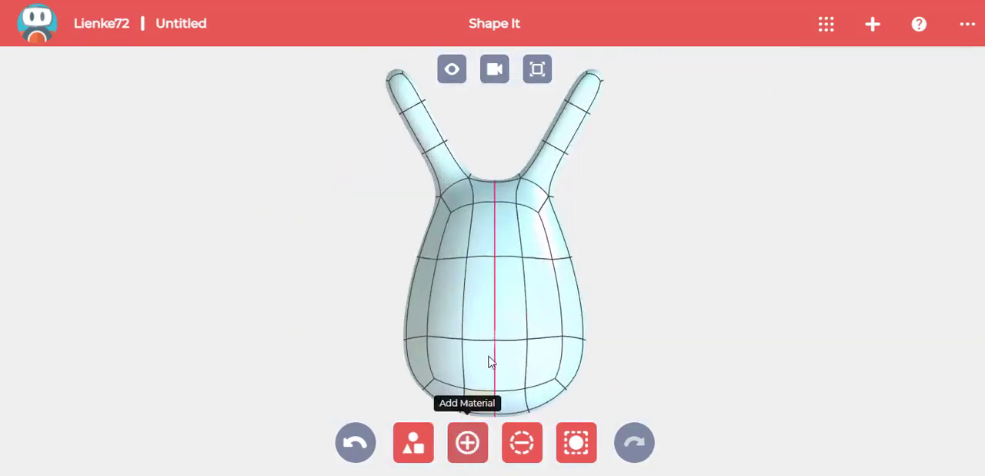
# - Widen the middle section of the mirrored ears and push their front faces slightly inward
pyautogui.moveTo(598, 160); pyautogui.dragTo(599, 161)
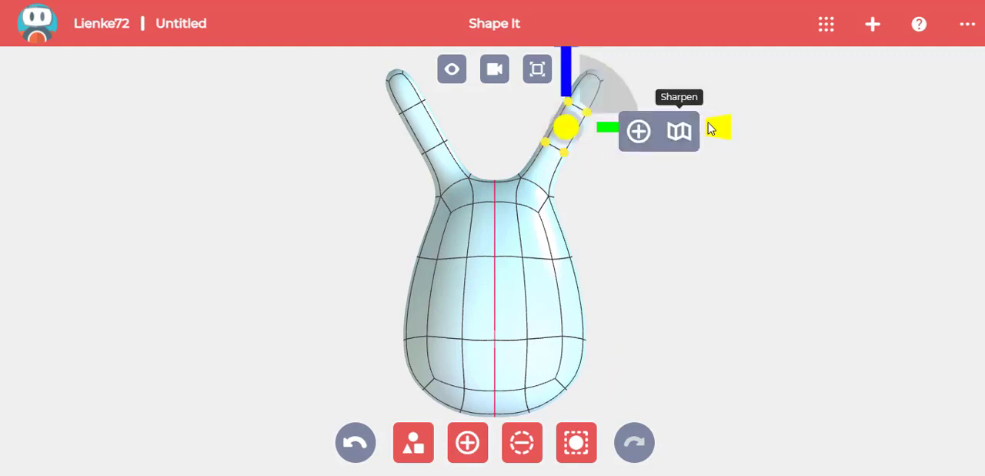
pyautogui.moveTo(716, 125); pyautogui.dragTo(760, 125)
pyautogui.moveTo(730, 185); pyautogui.dragTo(609, 198)
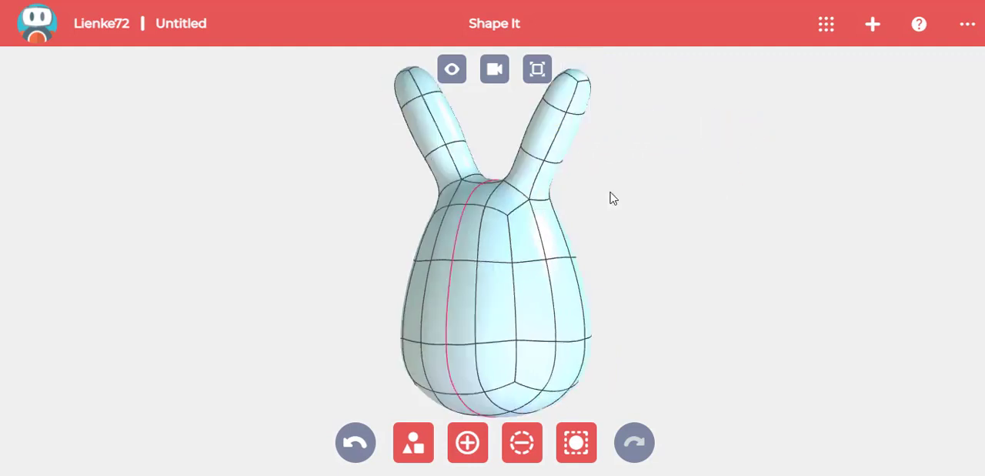
pyautogui.click(529, 171)
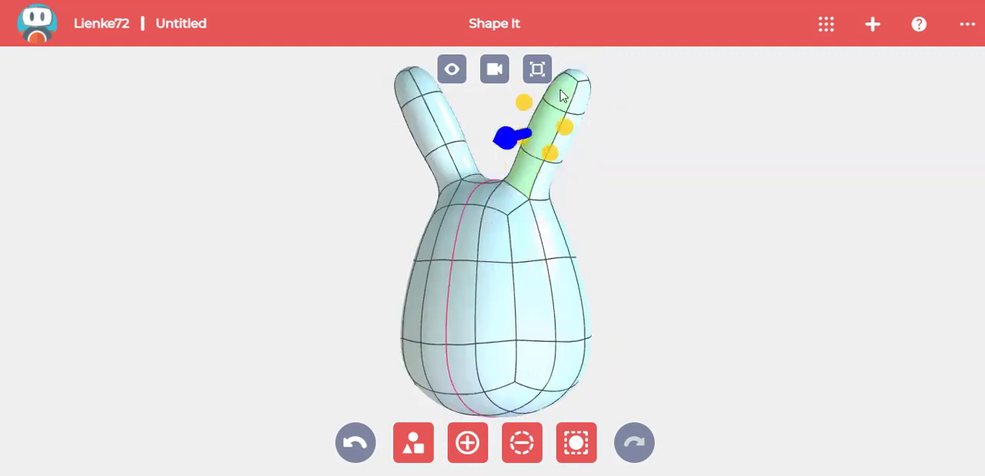
pyautogui.moveTo(517, 134); pyautogui.dragTo(528, 134)
pyautogui.click(623, 172)
# - Taper the tips of the mirrored ears and bend them forward
pyautogui.moveTo(640, 122); pyautogui.dragTo(602, 233, button='middle')
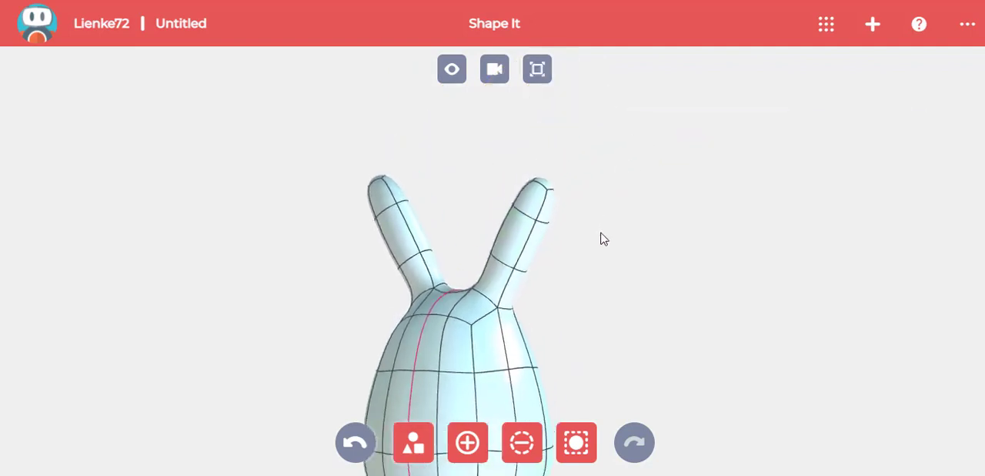
pyautogui.scroll(3, 604, 239)
pyautogui.click(453, 158)
pyautogui.moveTo(554, 215); pyautogui.dragTo(508, 188)
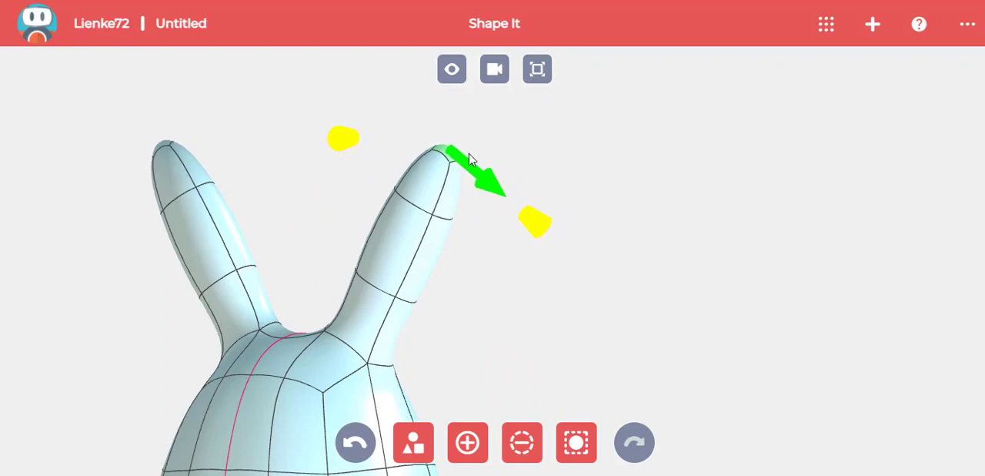
pyautogui.moveTo(471, 160); pyautogui.dragTo(359, 210)
pyautogui.click(590, 268)
pyautogui.moveTo(590, 268); pyautogui.dragTo(570, 274)
pyautogui.click(495, 69)
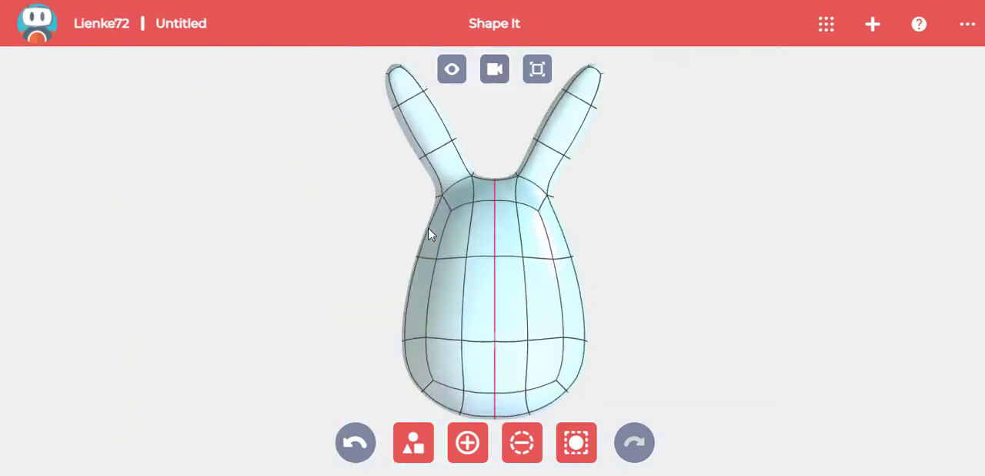
# - Add a torus primitive and rotate it 90 degrees in the side view so it stands upright
pyautogui.click(413, 442)
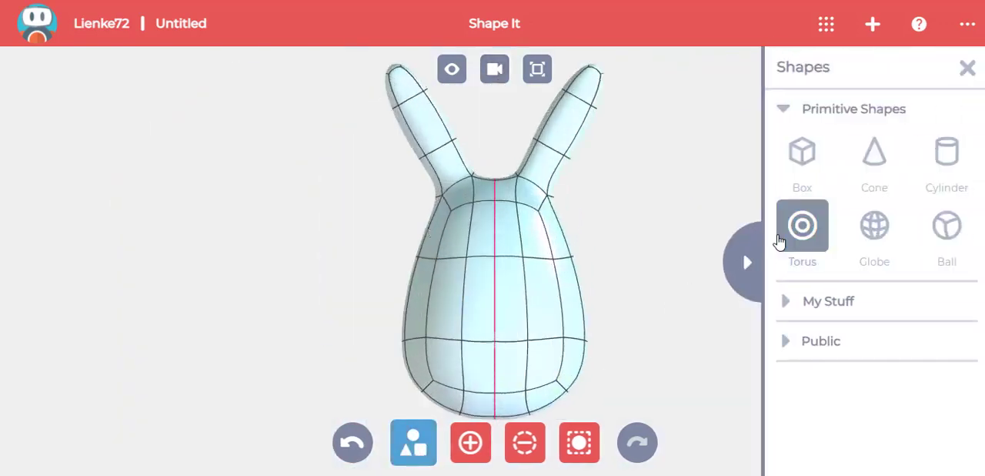
pyautogui.click(803, 225)
pyautogui.click(495, 69)
pyautogui.click(353, 181)
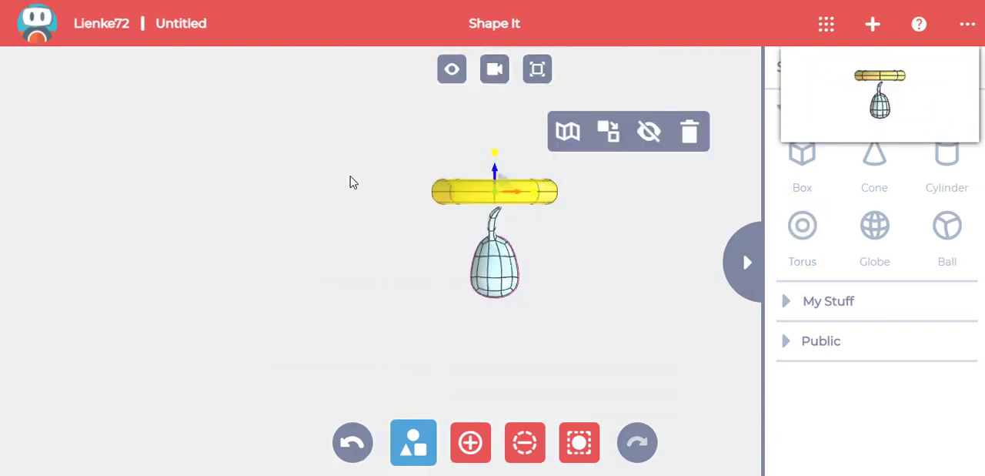
pyautogui.click(497, 162)
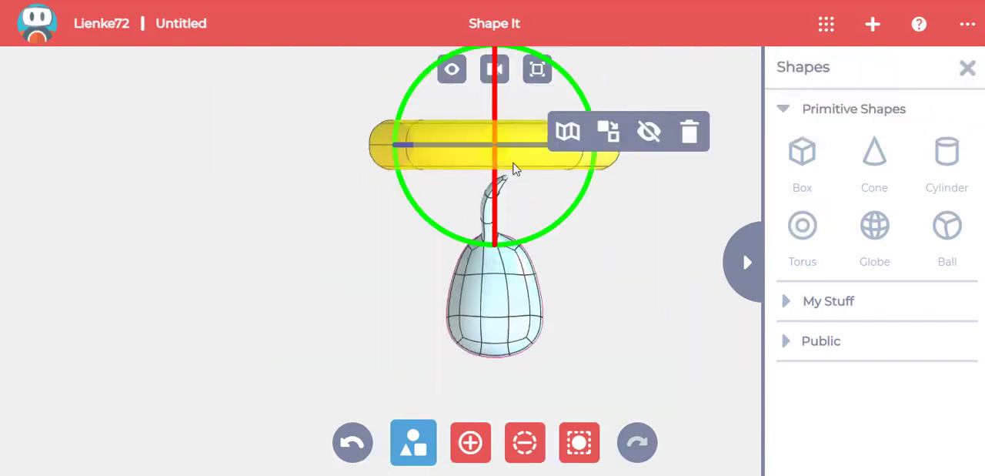
pyautogui.moveTo(590, 185); pyautogui.dragTo(455, 263)
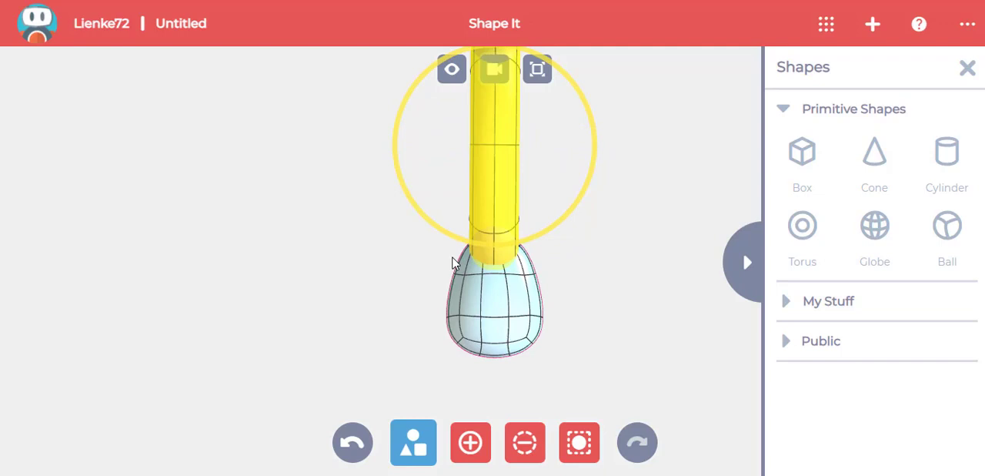
# - Move the upright torus in front of the body, then to its left as seen from the front
pyautogui.click(500, 148)
pyautogui.moveTo(495, 143); pyautogui.dragTo(638, 150)
pyautogui.click(495, 69)
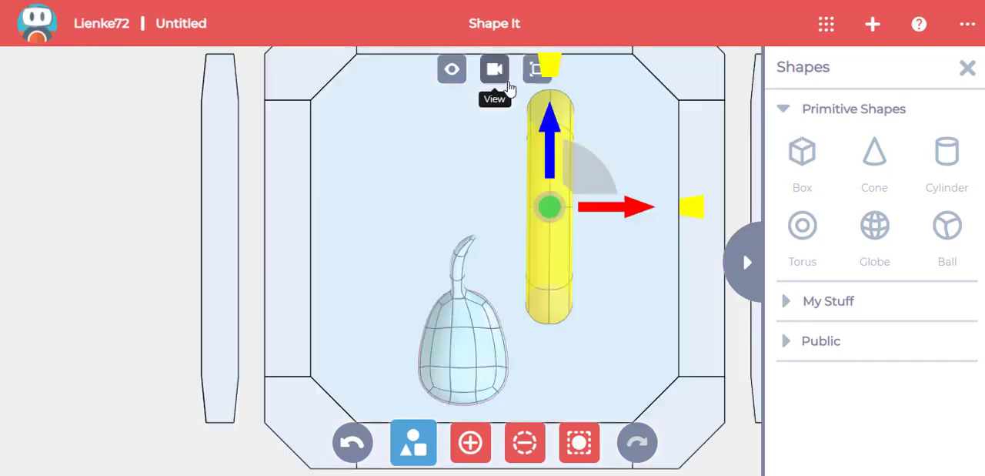
pyautogui.click(631, 200)
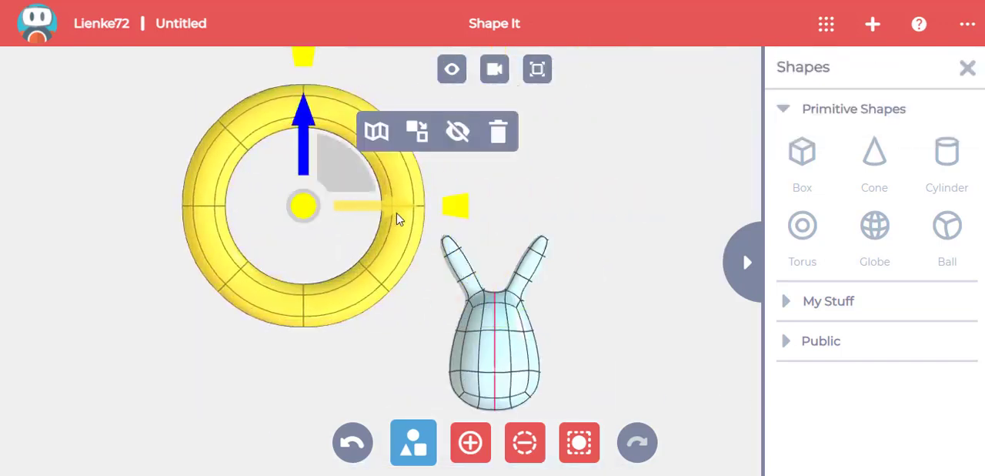
# - Remove three adjacent lower segments of the torus to leave an open arch
pyautogui.click(525, 443)
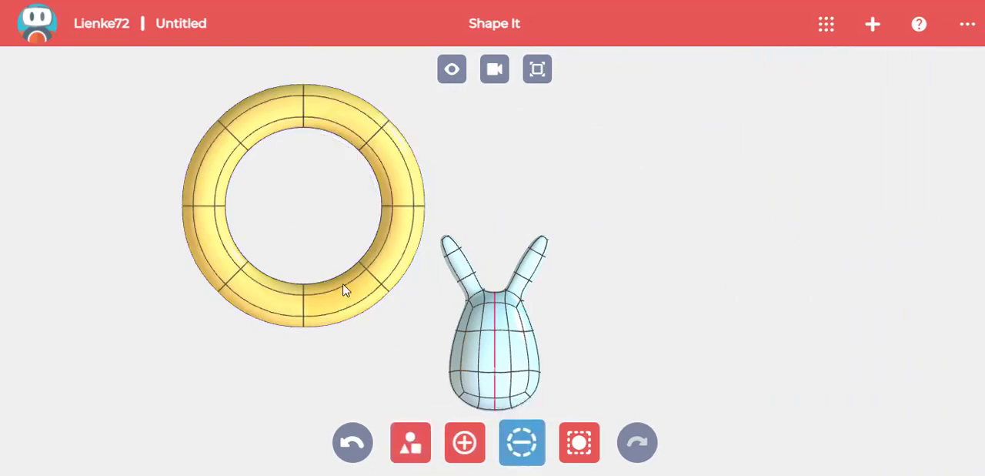
pyautogui.moveTo(343, 286); pyautogui.dragTo(348, 302)
pyautogui.moveTo(261, 307); pyautogui.dragTo(254, 312)
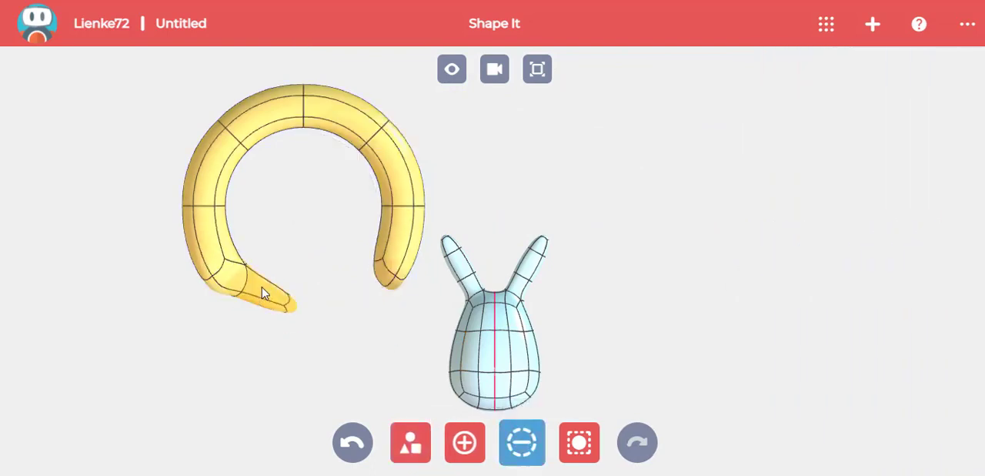
pyautogui.click(219, 257)
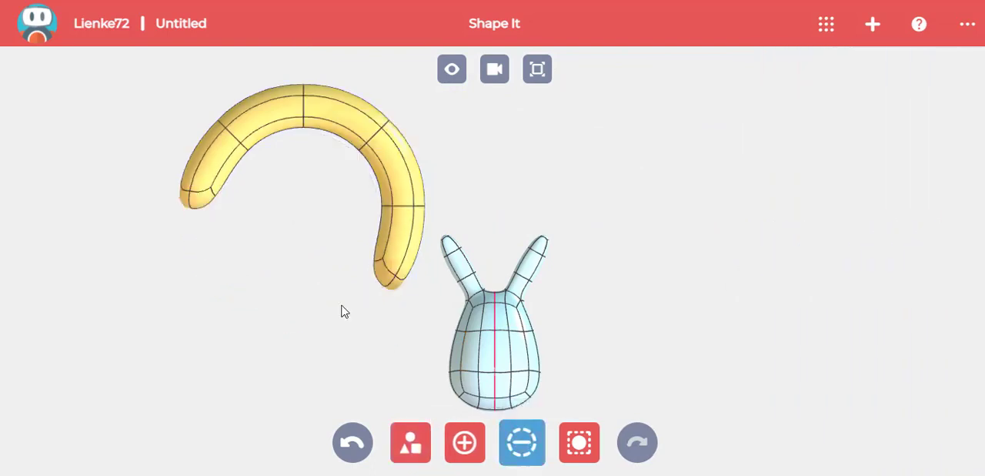
# - Rotate the arch so that its two open ends point down at the same level
pyautogui.click(577, 441)
pyautogui.click(371, 145)
pyautogui.click(306, 185)
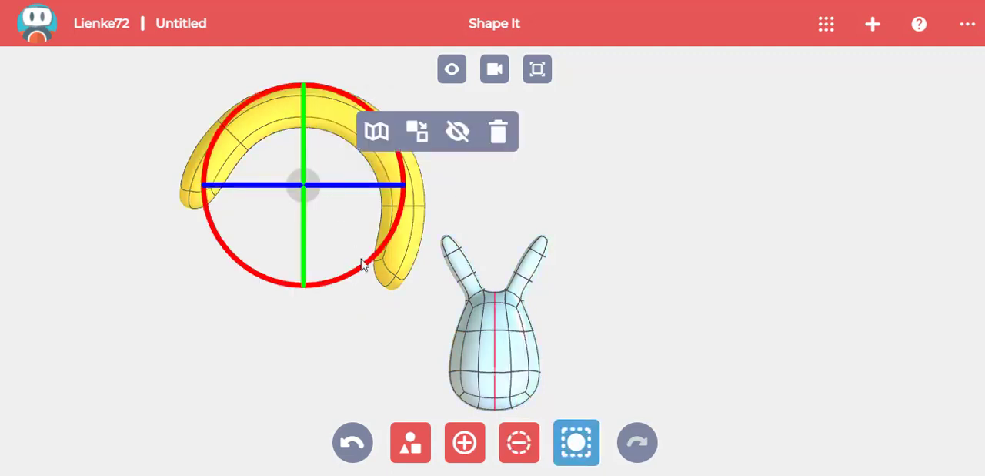
pyautogui.moveTo(365, 264); pyautogui.dragTo(374, 229)
pyautogui.click(321, 177)
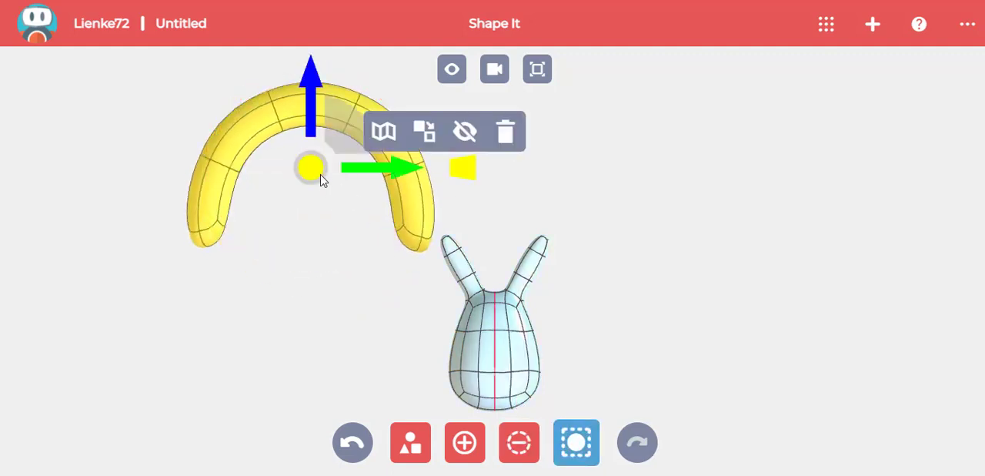
# - Shrink the arch to eye size and move it to the upper face, left of the centreline
pyautogui.moveTo(366, 171); pyautogui.dragTo(436, 185)
pyautogui.moveTo(534, 169); pyautogui.dragTo(512, 184)
pyautogui.moveTo(472, 128); pyautogui.dragTo(471, 163)
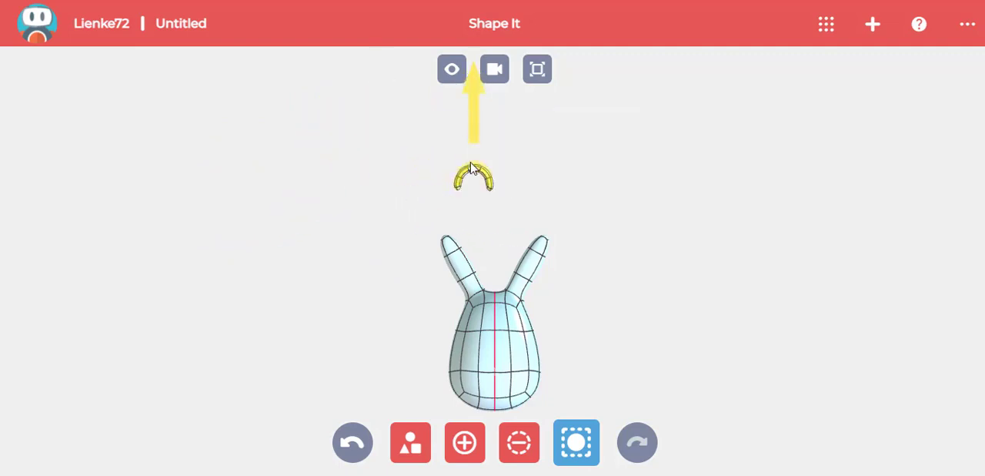
pyautogui.moveTo(458, 278); pyautogui.dragTo(459, 278)
pyautogui.moveTo(624, 323); pyautogui.dragTo(573, 326)
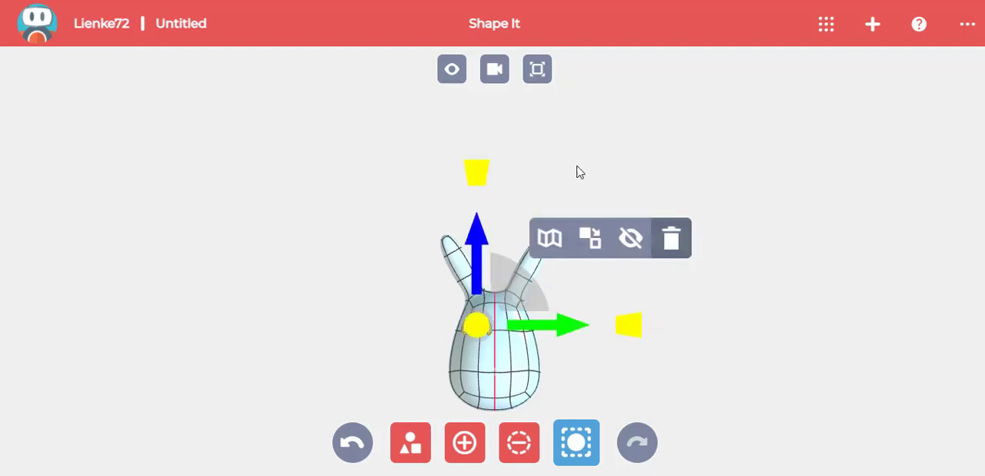
# - In the side view, move the arch onto the front of the face and tilt it to match the slope
pyautogui.click(495, 69)
pyautogui.click(347, 194)
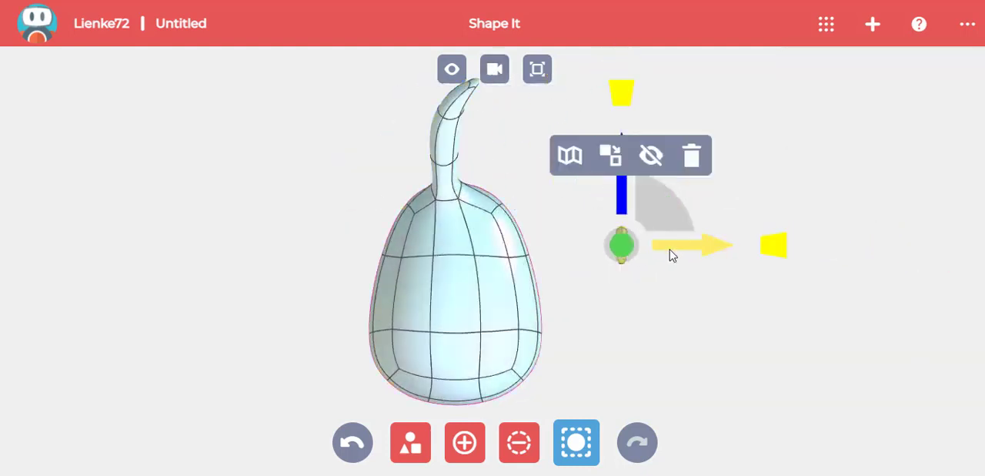
pyautogui.moveTo(671, 255); pyautogui.dragTo(562, 255)
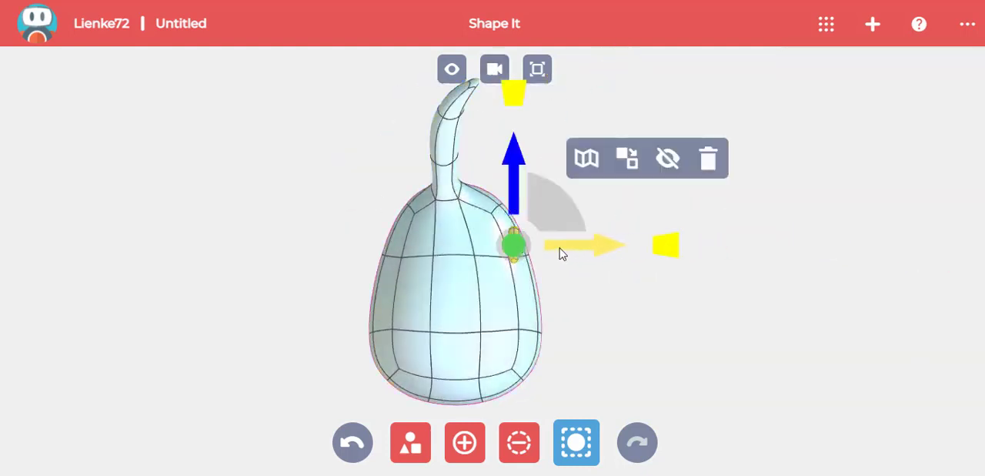
pyautogui.click(530, 248)
pyautogui.moveTo(590, 315); pyautogui.dragTo(590, 305)
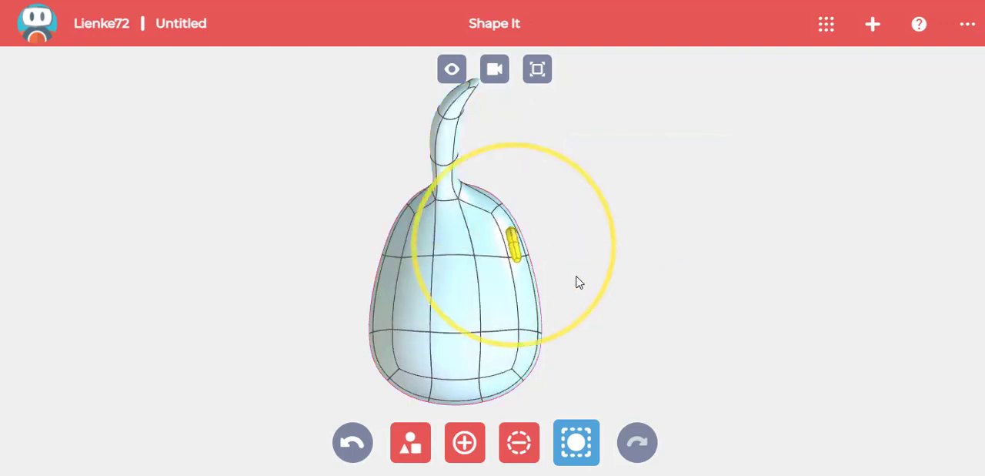
pyautogui.moveTo(577, 276); pyautogui.dragTo(577, 276)
# - In the top view, rotate the arch to follow the curve of the face
pyautogui.click(497, 71)
pyautogui.click(519, 96)
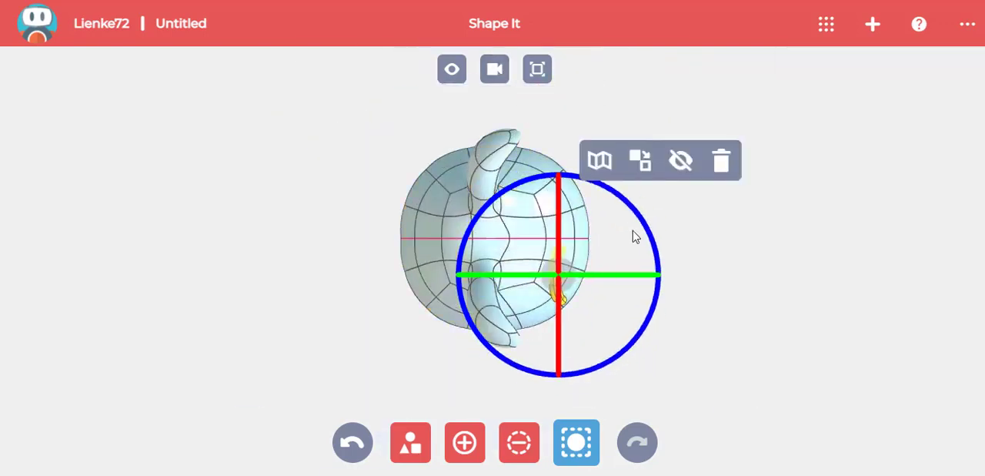
pyautogui.moveTo(642, 226); pyautogui.dragTo(643, 225)
pyautogui.moveTo(650, 254); pyautogui.dragTo(649, 254)
# - Shift the arch slightly forward so it sits on the face surface, and check it from the front
pyautogui.click(565, 278)
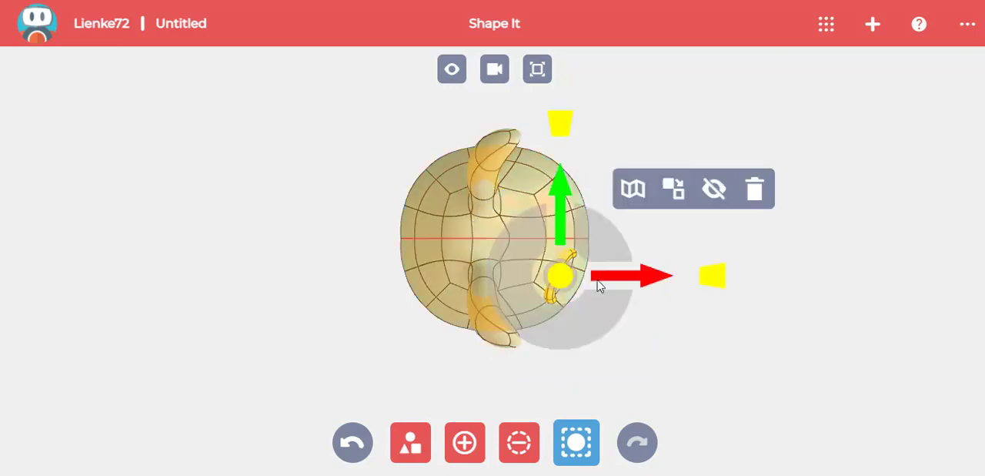
pyautogui.moveTo(597, 278); pyautogui.dragTo(603, 277)
pyautogui.moveTo(668, 292); pyautogui.dragTo(585, 185)
pyautogui.click(495, 70)
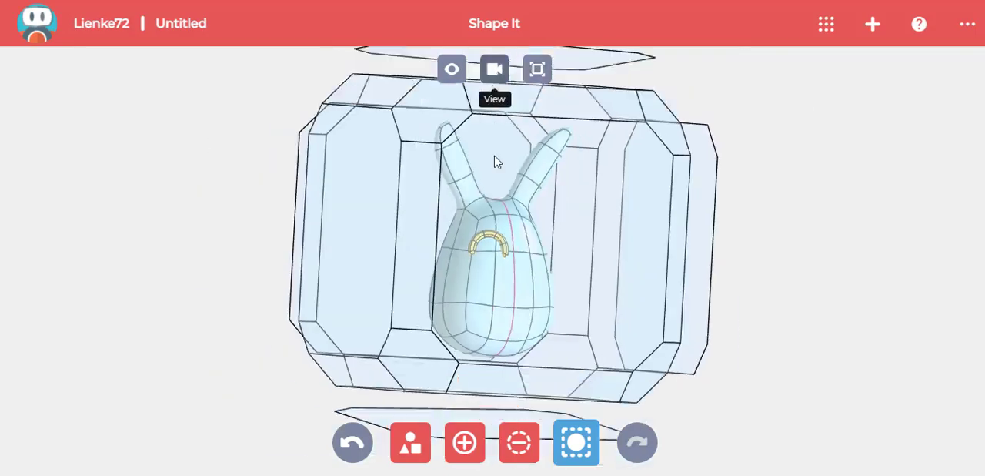
pyautogui.click(506, 210)
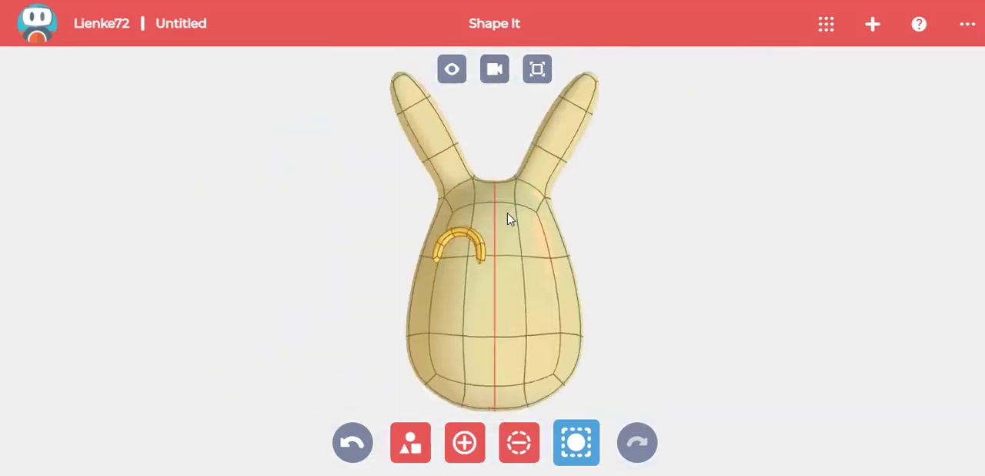
# - Copy the eye arch to the other side of the centreline and rotate the copy in the top view to follow the face
pyautogui.click(480, 254)
pyautogui.moveTo(504, 252); pyautogui.dragTo(576, 256)
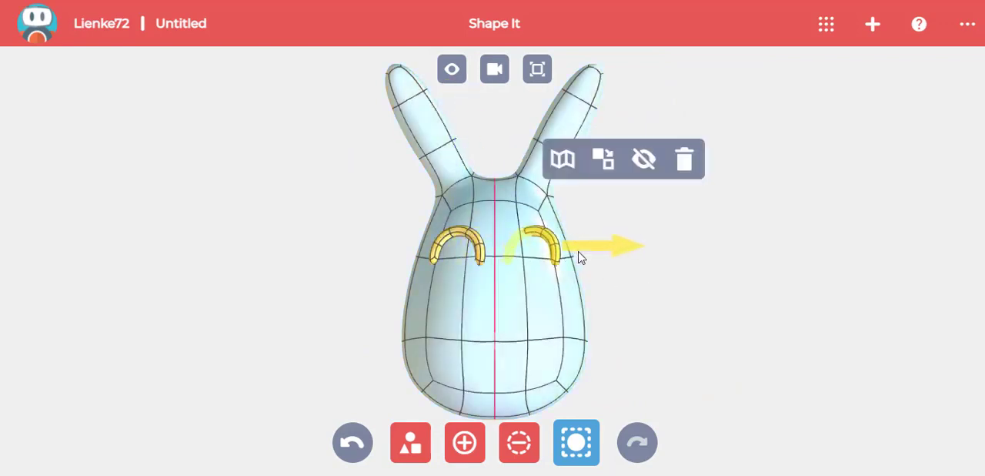
pyautogui.click(495, 72)
pyautogui.click(495, 95)
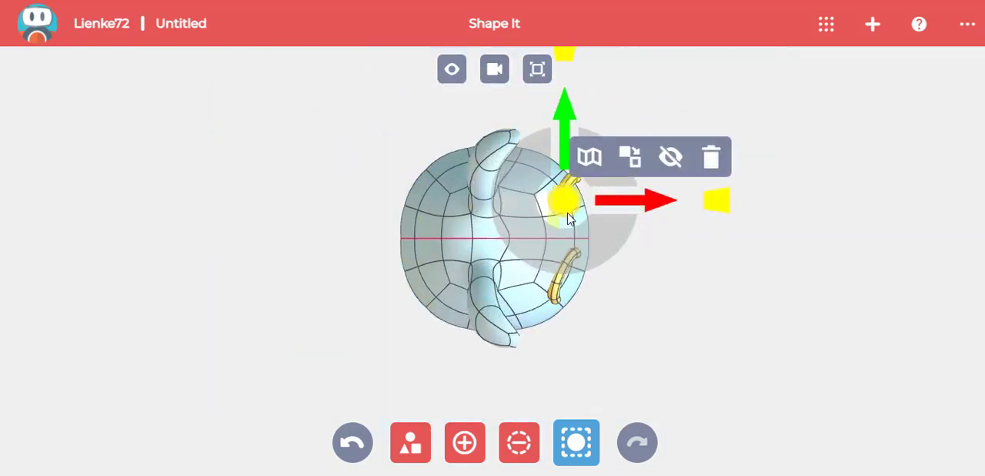
pyautogui.moveTo(569, 219); pyautogui.dragTo(664, 241)
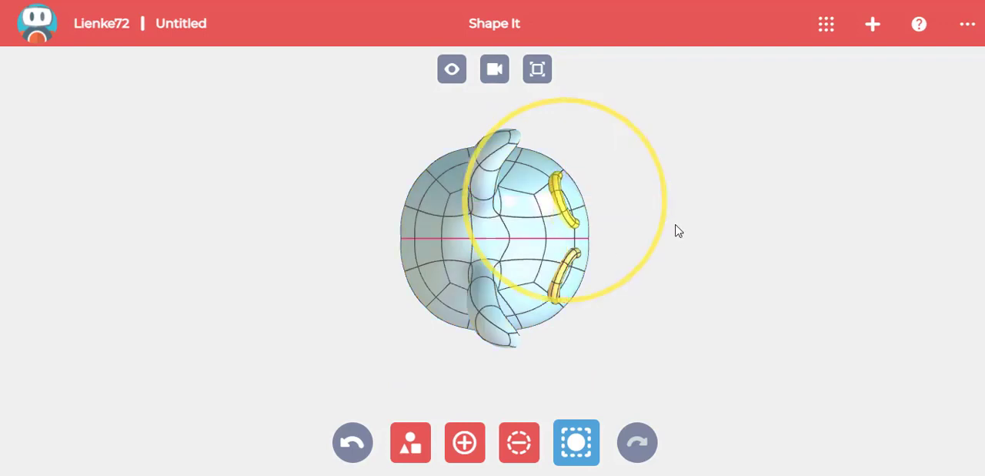
pyautogui.click(495, 70)
pyautogui.click(638, 220)
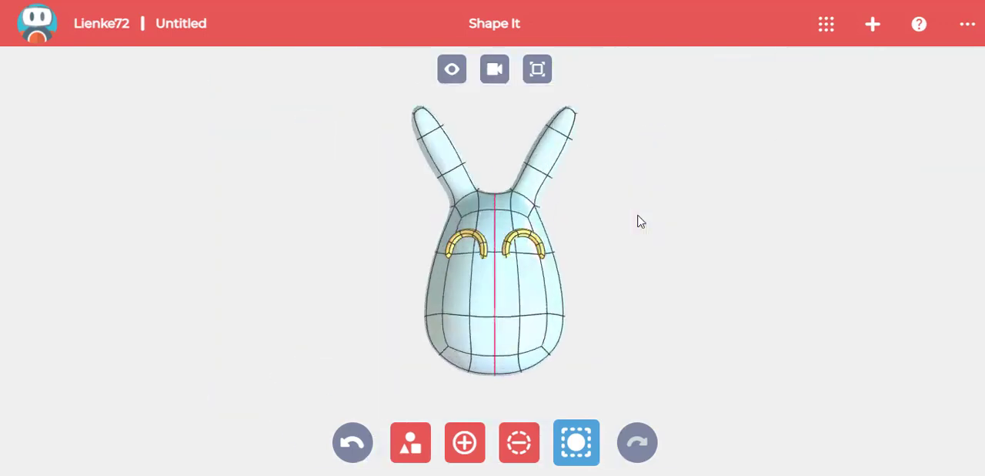
# - Create a separate small nose shape beside the head, formed as a rounded, downward-pointing triangle
pyautogui.click(467, 443)
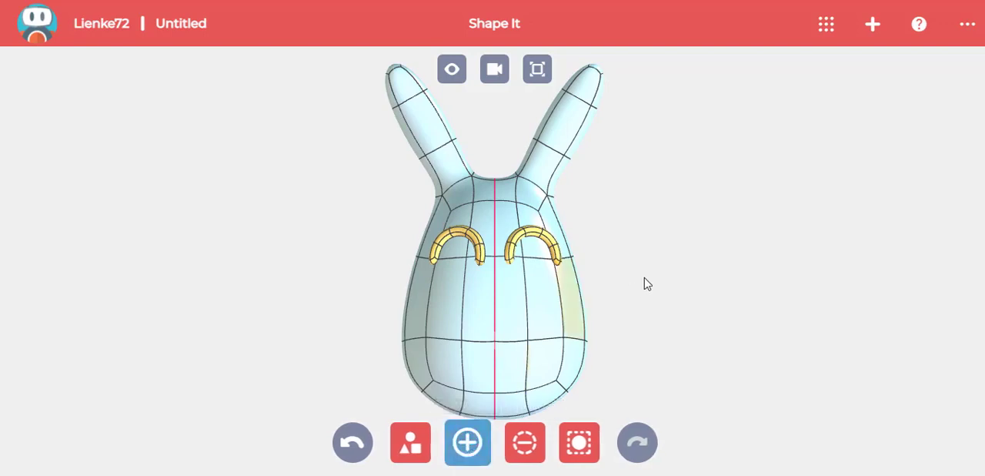
pyautogui.click(649, 264)
pyautogui.moveTo(789, 275); pyautogui.dragTo(639, 271)
pyautogui.moveTo(644, 303); pyautogui.dragTo(649, 235)
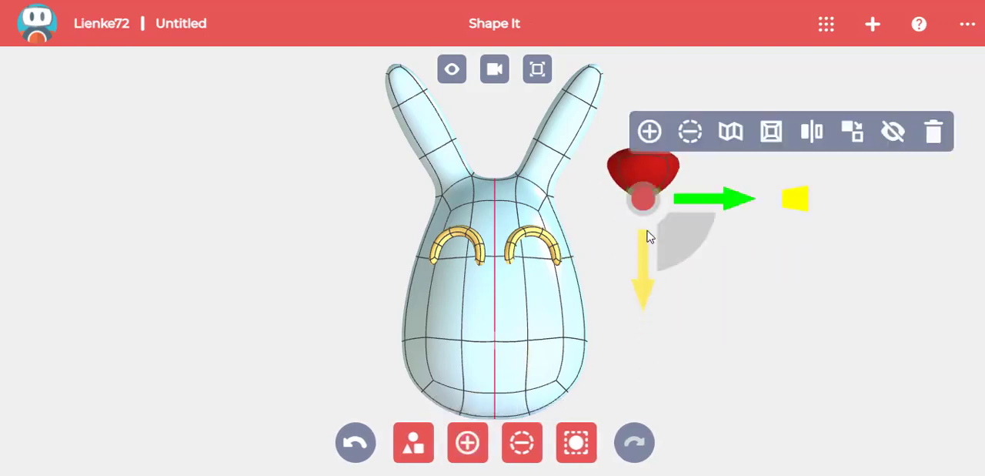
# - In the side view, move the nose shape forward, clear of the front of the head
pyautogui.click(495, 70)
pyautogui.click(639, 207)
pyautogui.click(578, 445)
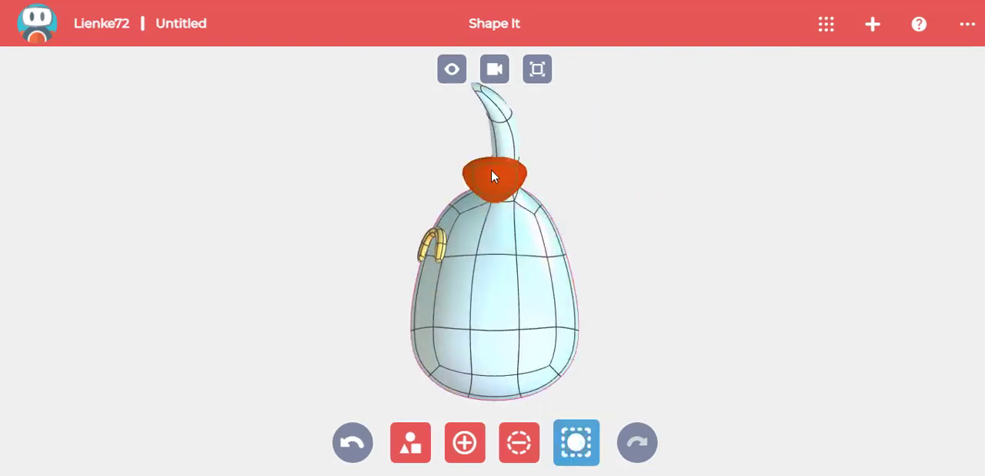
pyautogui.click(491, 171)
pyautogui.moveTo(419, 176); pyautogui.dragTo(338, 195)
# - In the front view, centre the nose on the face just below the eyes and shrink it
pyautogui.click(495, 69)
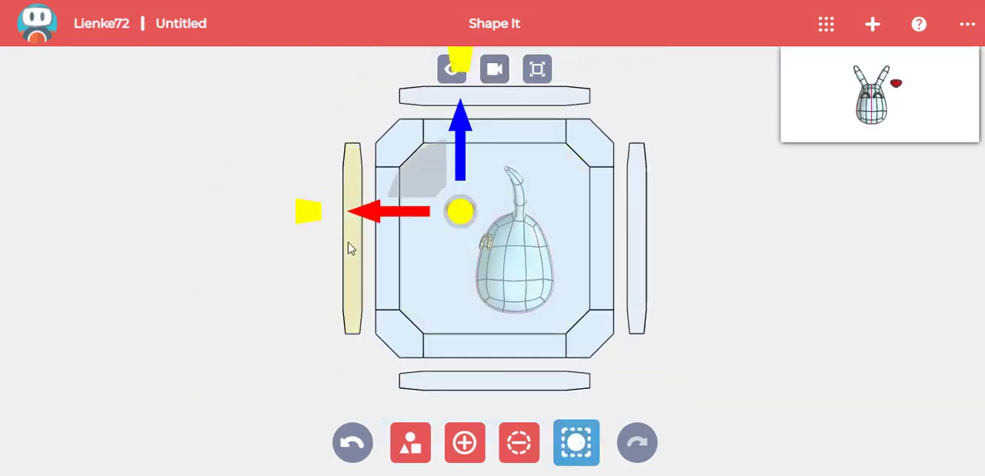
pyautogui.click(348, 241)
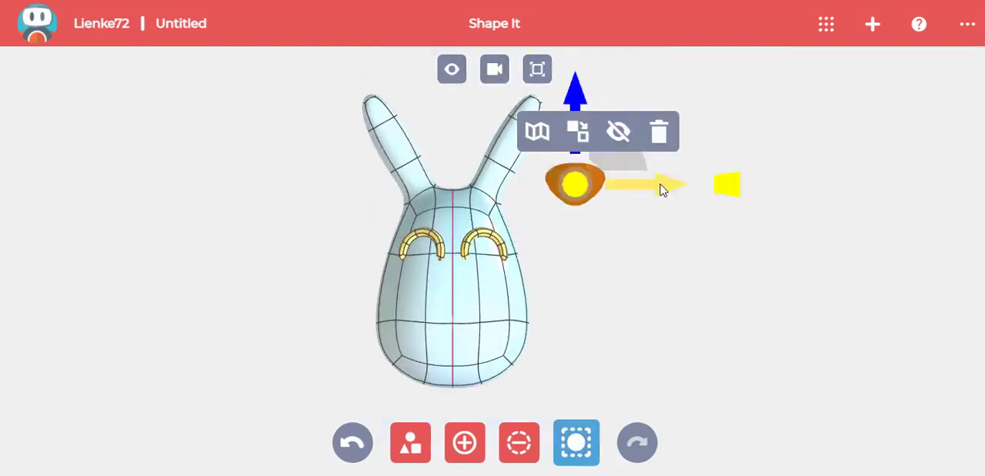
pyautogui.moveTo(662, 189); pyautogui.dragTo(528, 207)
pyautogui.moveTo(462, 135); pyautogui.dragTo(462, 239)
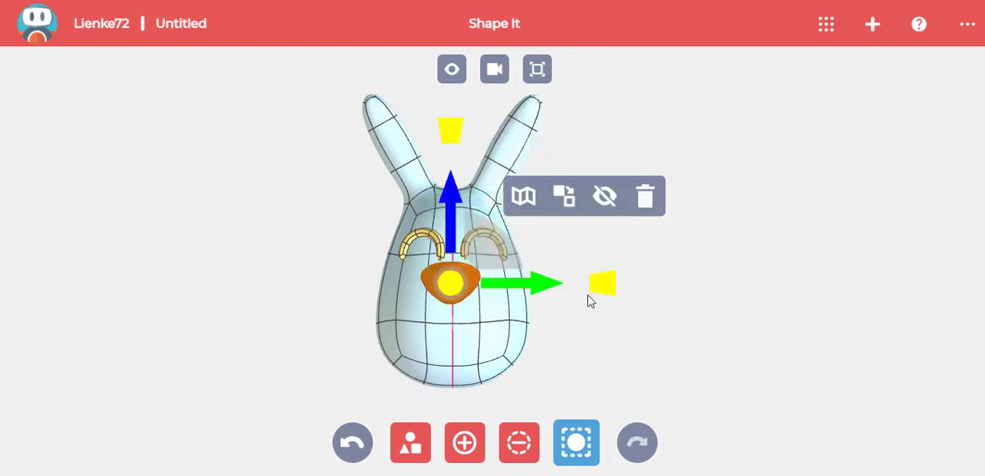
pyautogui.moveTo(589, 296); pyautogui.dragTo(567, 289)
pyautogui.moveTo(454, 242); pyautogui.dragTo(454, 231)
# - Push the nose back until it sits against the surface of the face
pyautogui.click(688, 307)
pyautogui.moveTo(688, 308); pyautogui.dragTo(472, 304)
pyautogui.click(376, 275)
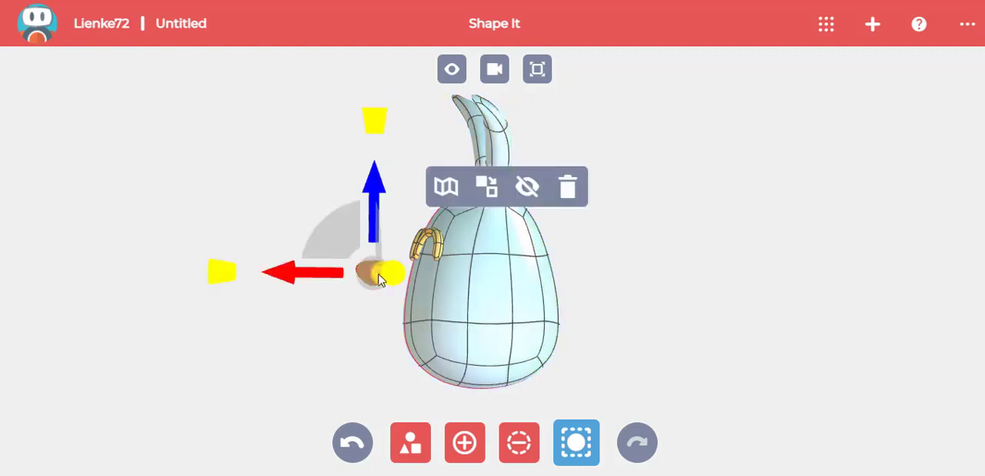
pyautogui.moveTo(344, 274); pyautogui.dragTo(381, 284)
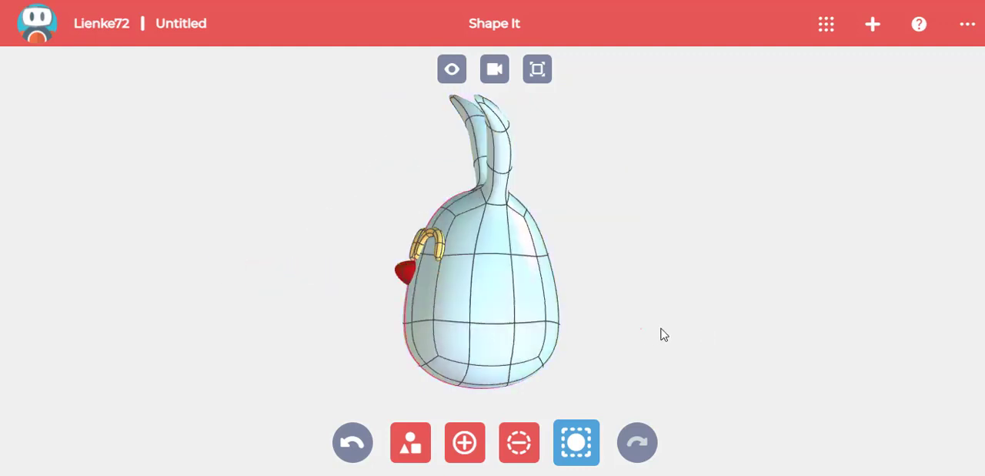
pyautogui.moveTo(662, 332); pyautogui.dragTo(745, 330)
# - Add a torus and rotate it upright in the side view so that the ring faces forward
pyautogui.click(494, 69)
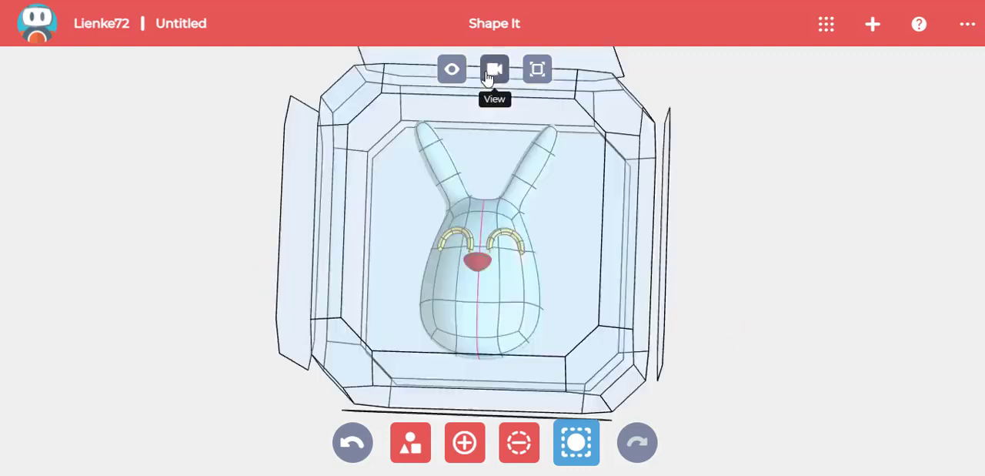
pyautogui.click(411, 441)
pyautogui.click(802, 225)
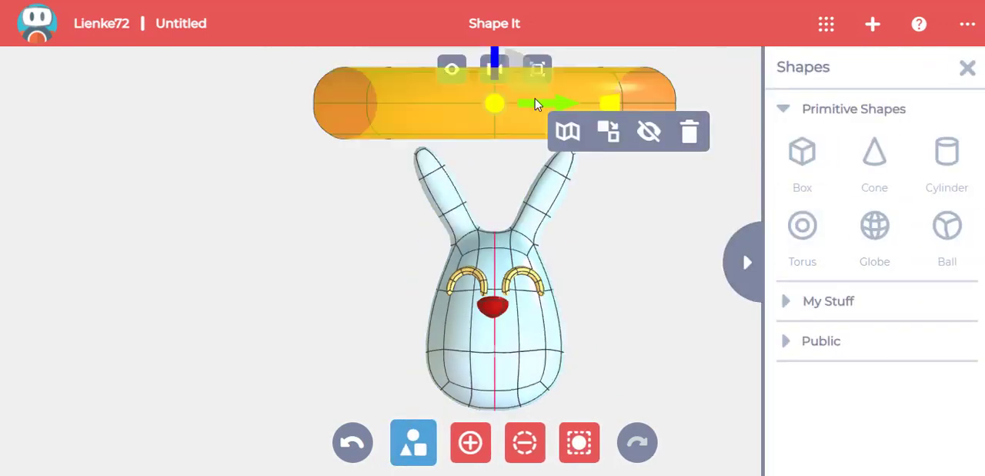
pyautogui.click(495, 69)
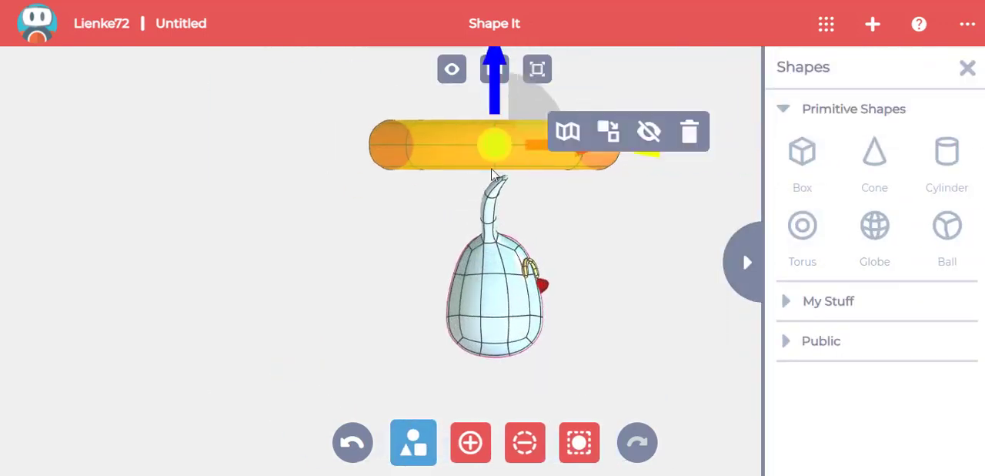
pyautogui.click(504, 160)
pyautogui.click(496, 156)
pyautogui.click(498, 159)
pyautogui.moveTo(583, 182); pyautogui.dragTo(459, 238)
# - Move the upright torus in front of the bunny and over to the left of the head
pyautogui.click(493, 150)
pyautogui.click(494, 70)
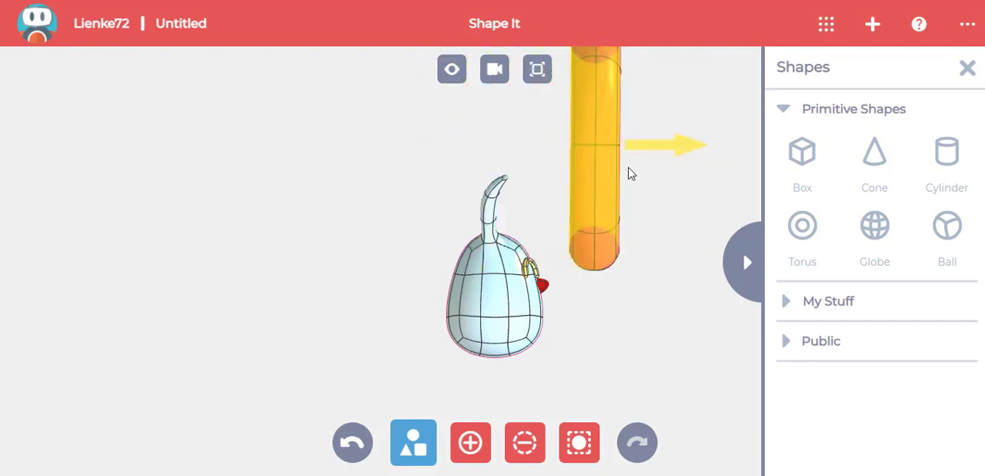
pyautogui.moveTo(579, 213); pyautogui.dragTo(389, 216)
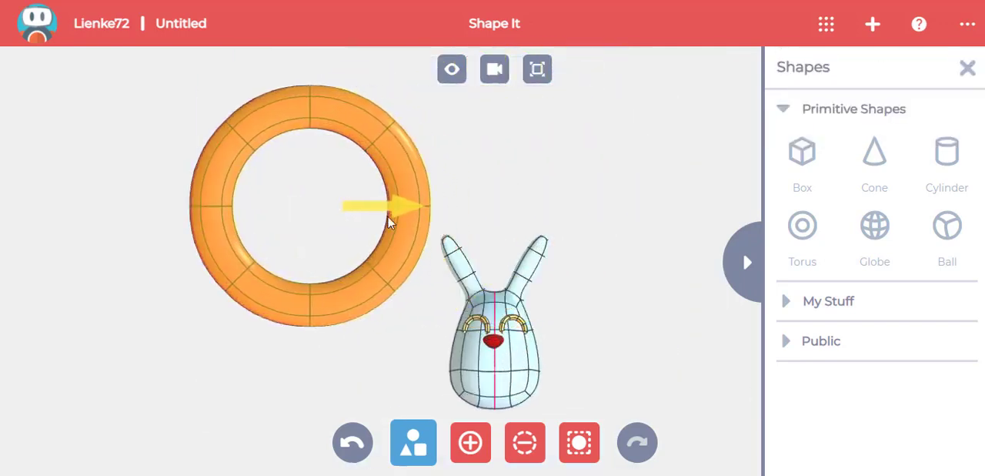
# - Remove the upper segments of the torus to leave a U-shaped arc and rotate the arc level
pyautogui.click(522, 442)
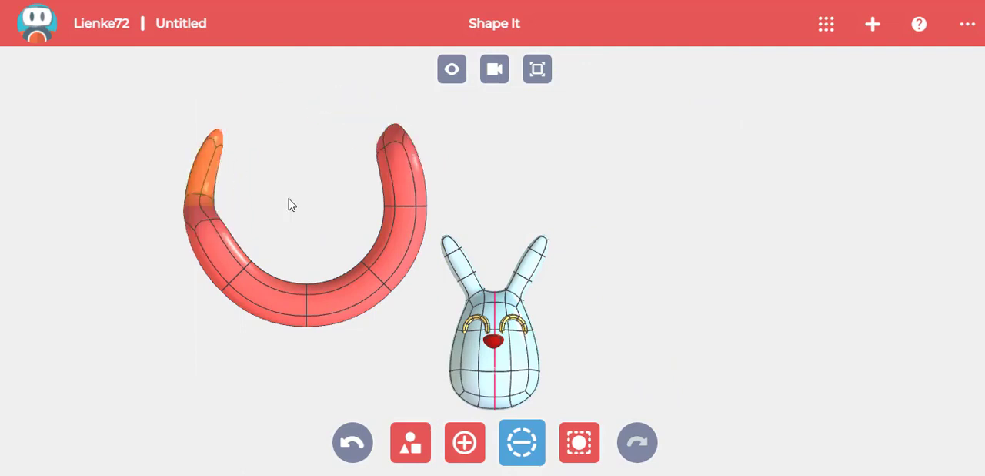
pyautogui.click(565, 444)
pyautogui.click(374, 279)
pyautogui.click(317, 226)
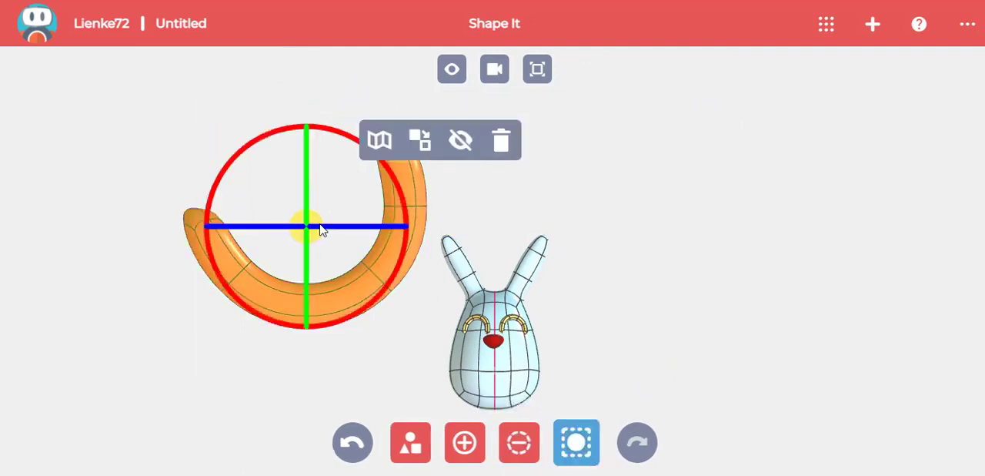
pyautogui.moveTo(408, 244); pyautogui.dragTo(389, 273)
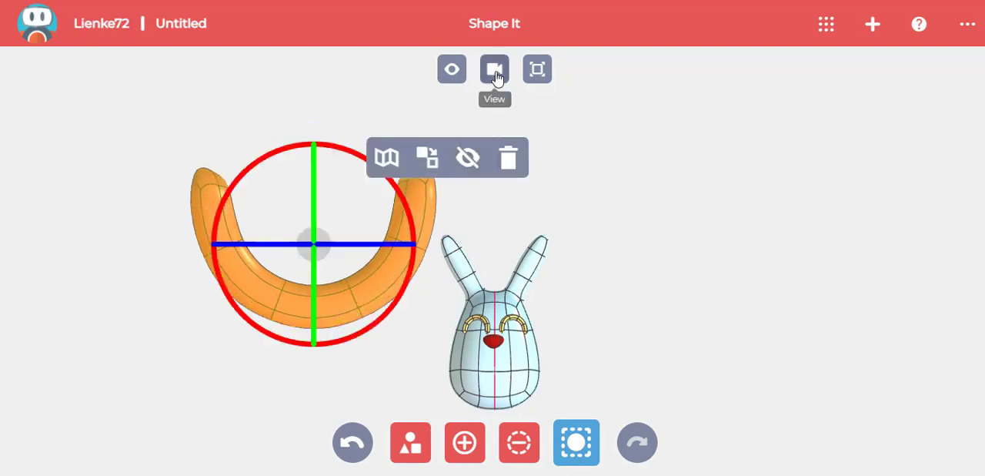
# - Shrink the U-shaped arc to mouth size and place it below the nose, left of the centreline
pyautogui.click(496, 71)
pyautogui.click(463, 187)
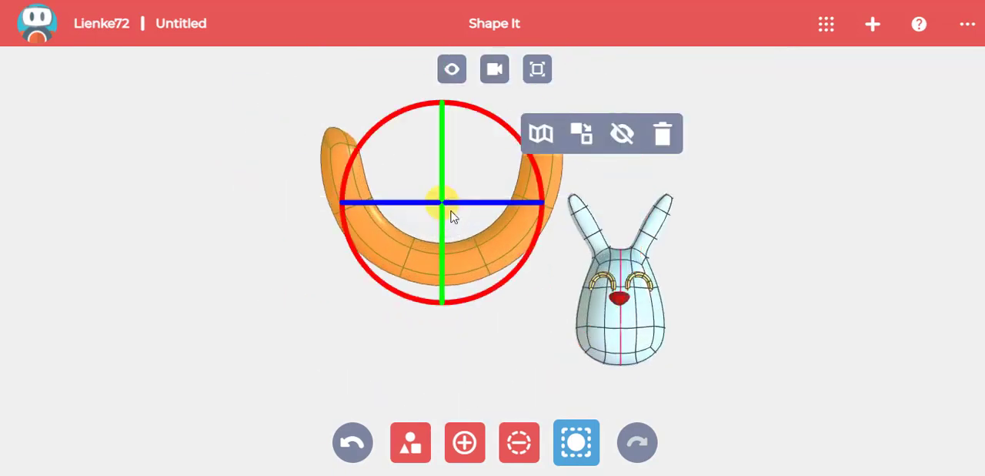
pyautogui.click(451, 213)
pyautogui.moveTo(589, 208); pyautogui.dragTo(628, 219)
pyautogui.moveTo(566, 158); pyautogui.dragTo(567, 278)
pyautogui.moveTo(724, 321); pyautogui.dragTo(675, 322)
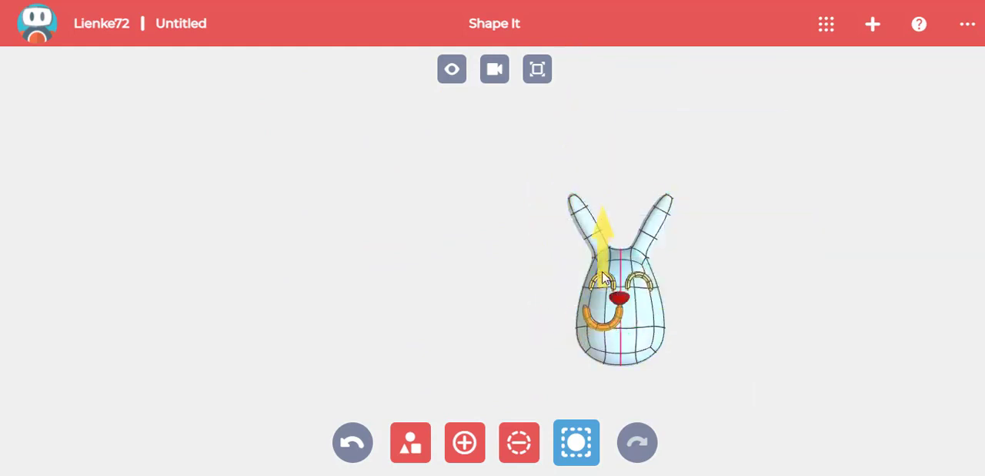
pyautogui.click(537, 77)
pyautogui.moveTo(743, 310); pyautogui.dragTo(555, 310)
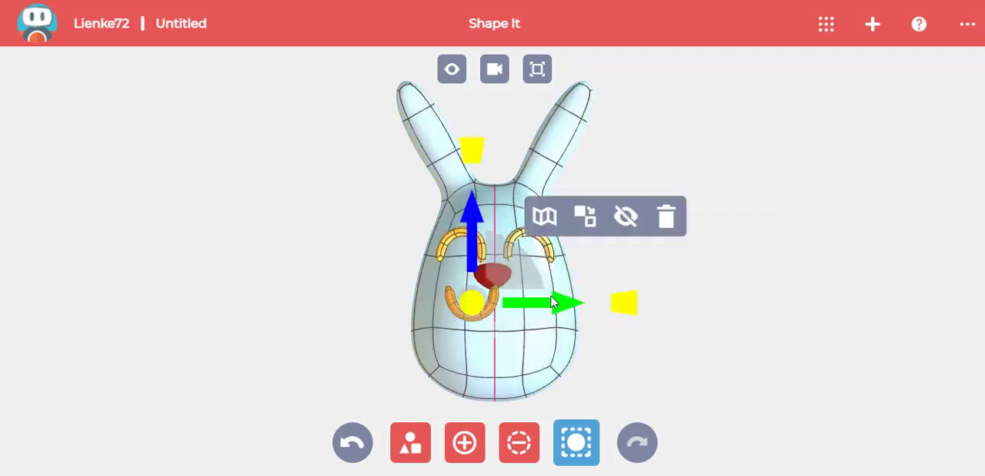
pyautogui.click(632, 345)
# - In the bottom view, move the mouth arc back against the face and rotate it to follow the curve
pyautogui.click(494, 76)
pyautogui.click(500, 381)
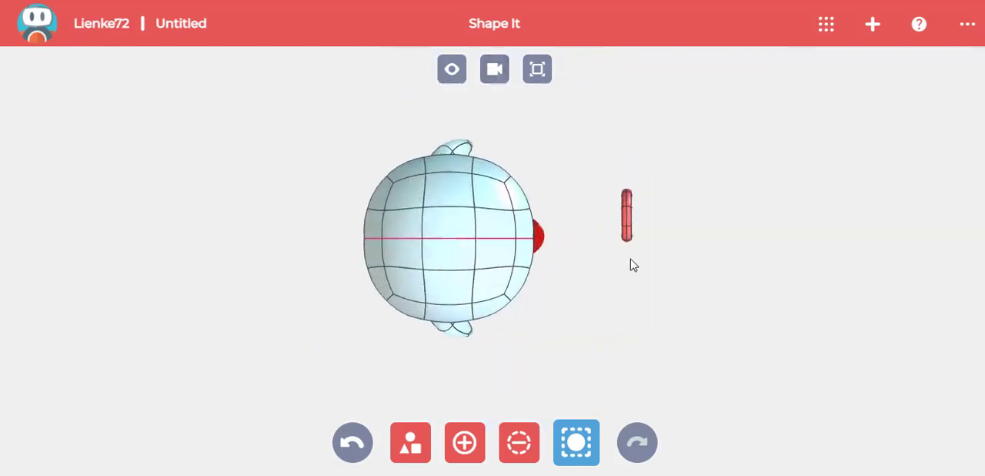
pyautogui.click(630, 221)
pyautogui.moveTo(659, 215); pyautogui.dragTo(571, 211)
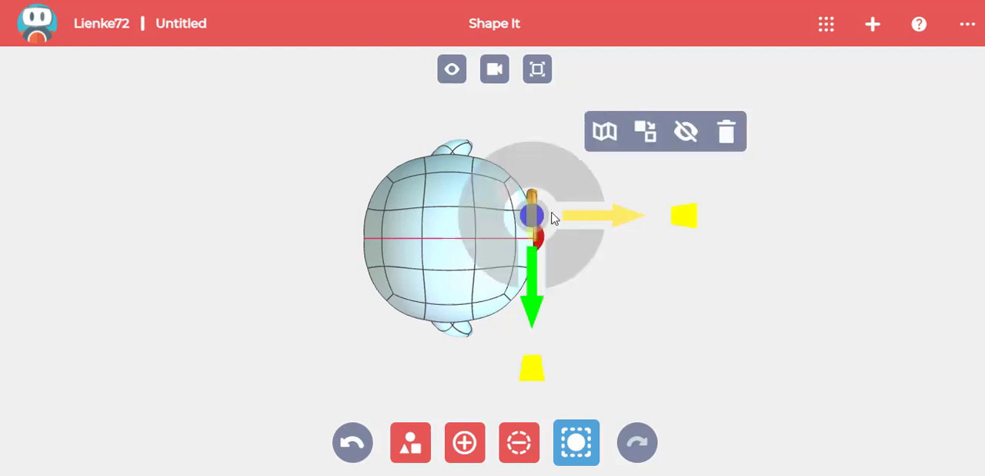
pyautogui.click(562, 261)
pyautogui.click(582, 305)
pyautogui.click(545, 235)
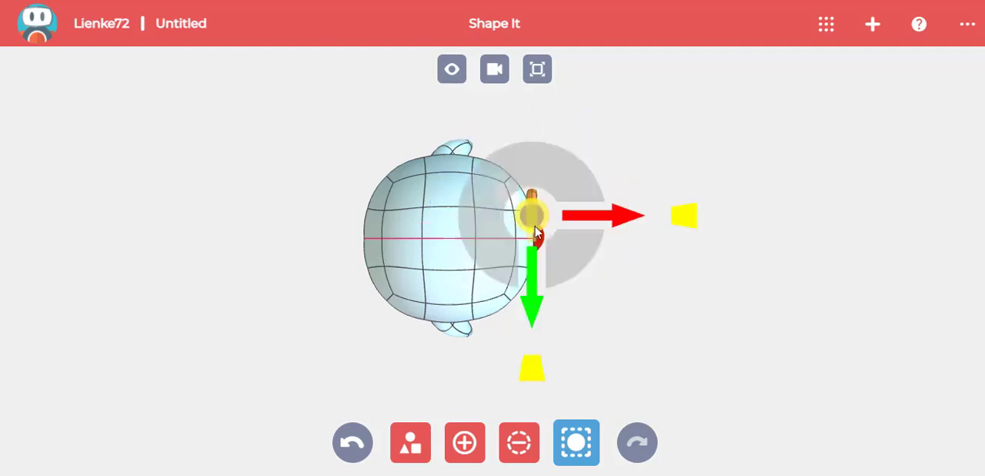
pyautogui.click(561, 265)
pyautogui.click(588, 312)
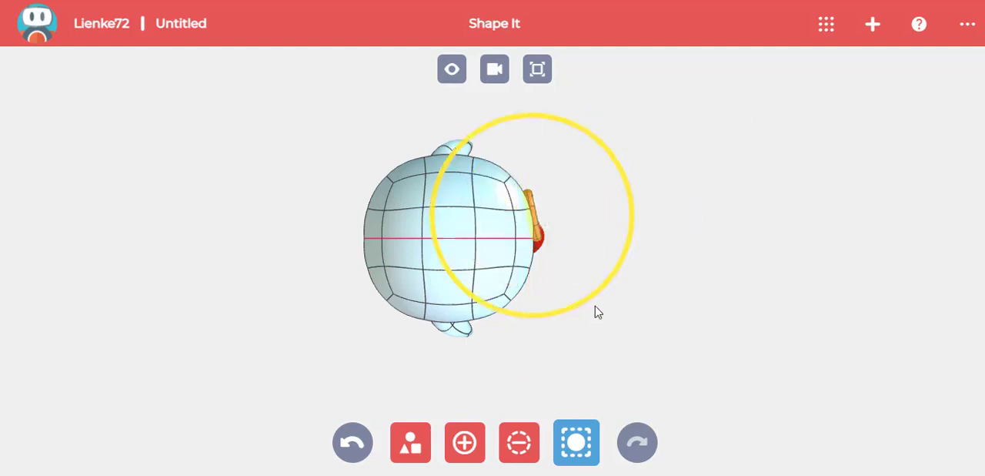
# - In the side view, tilt the mouth arc to match the slope of the face and nudge it back onto the surface
pyautogui.click(495, 69)
pyautogui.click(487, 99)
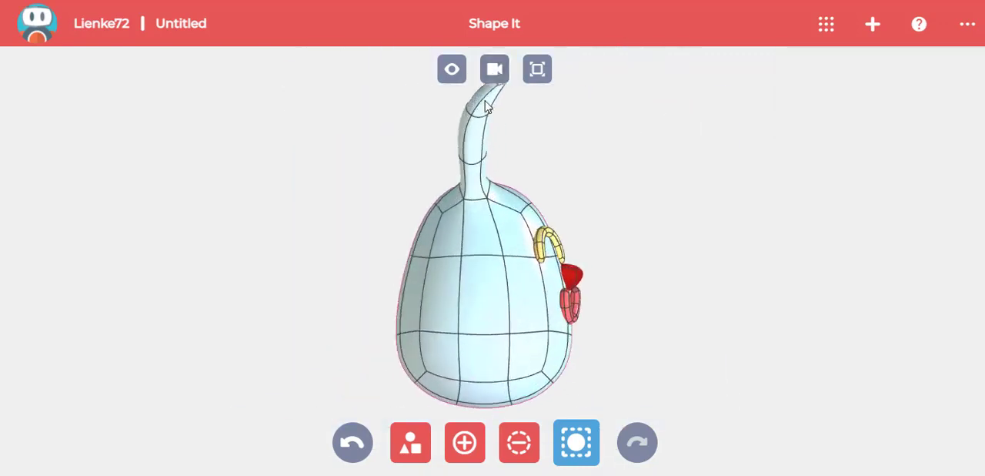
pyautogui.click(580, 318)
pyautogui.click(580, 318)
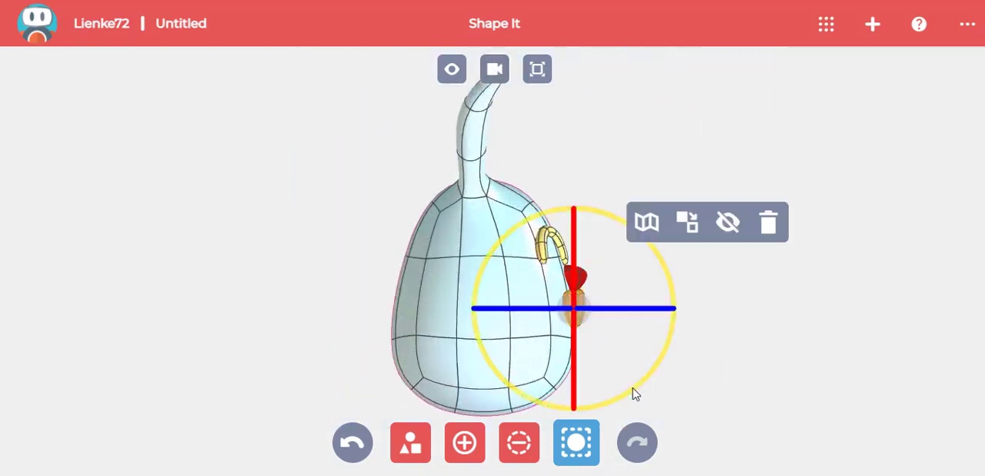
pyautogui.moveTo(632, 387); pyautogui.dragTo(639, 386)
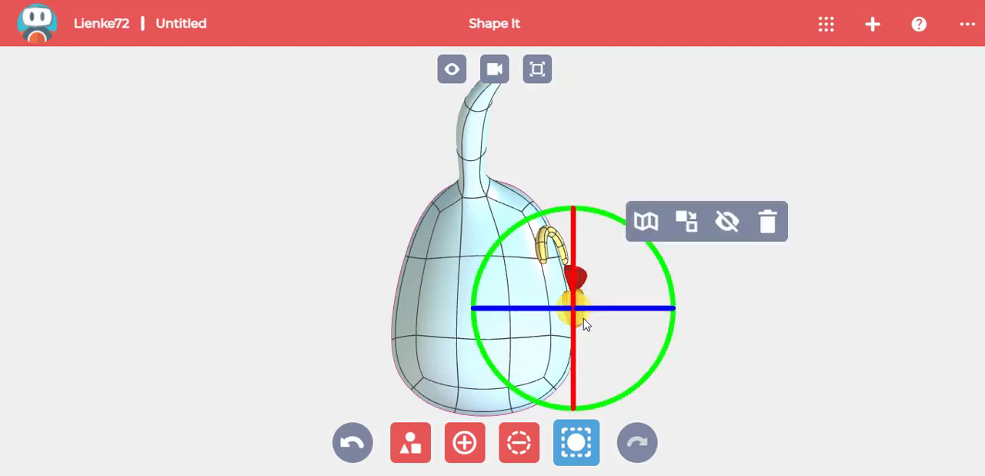
pyautogui.click(584, 318)
pyautogui.moveTo(612, 307); pyautogui.dragTo(608, 308)
pyautogui.click(684, 338)
pyautogui.moveTo(685, 337); pyautogui.dragTo(562, 334, button='right')
# - In the front view, copy the mouth arc to the right of the centreline so both arcs meet under the nose
pyautogui.click(499, 77)
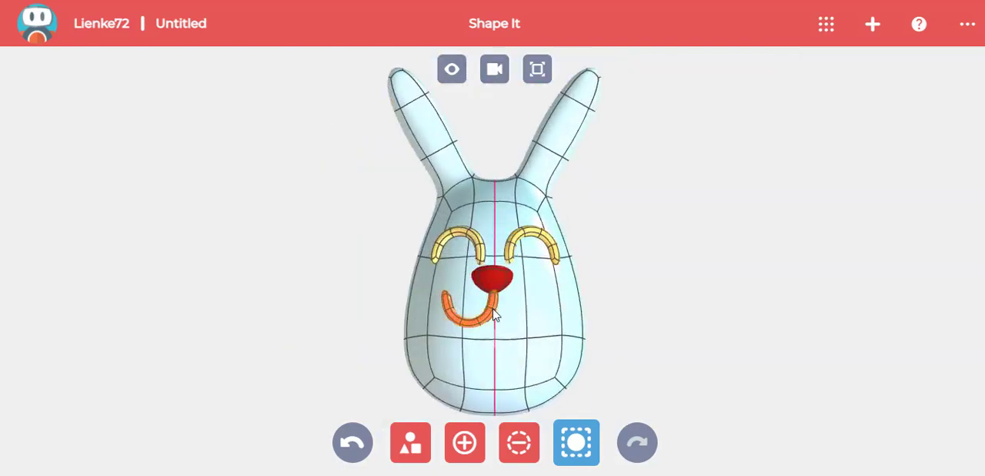
pyautogui.click(491, 312)
pyautogui.moveTo(542, 312); pyautogui.dragTo(582, 294)
# - In the bottom view, rotate the copied mouth arc to follow the face on its side, and check it from the front
pyautogui.click(496, 71)
pyautogui.click(516, 380)
pyautogui.click(578, 266)
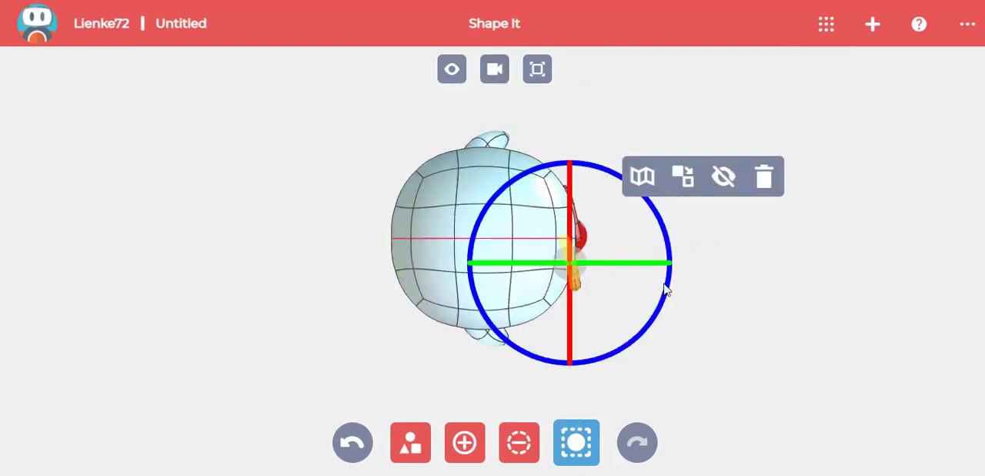
pyautogui.moveTo(666, 289); pyautogui.dragTo(670, 286)
pyautogui.moveTo(656, 320); pyautogui.dragTo(655, 353)
pyautogui.click(655, 353)
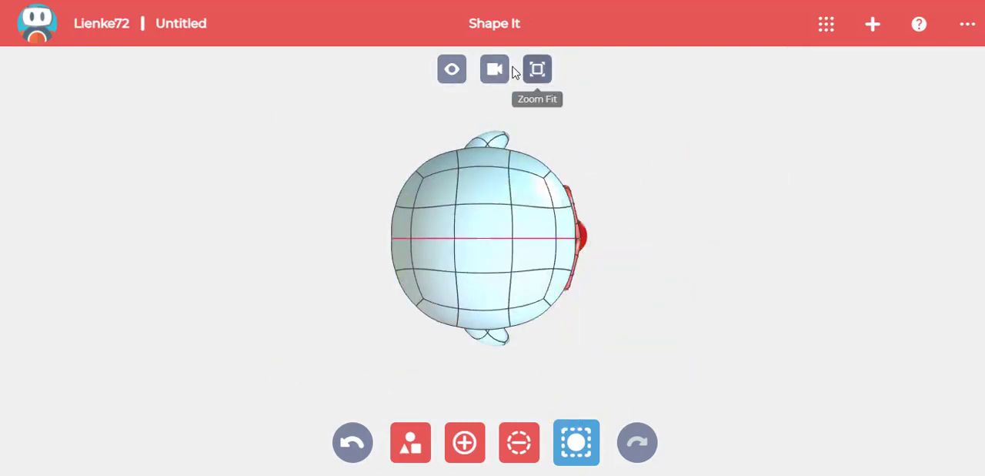
pyautogui.click(495, 69)
pyautogui.click(637, 214)
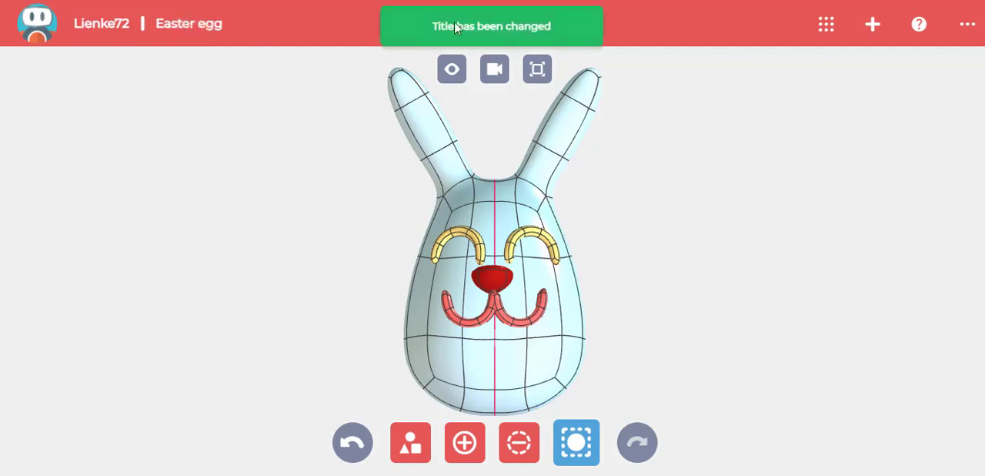
# - Switch to the Style It app with the bunny model
pyautogui.click(826, 24)
pyautogui.click(299, 249)
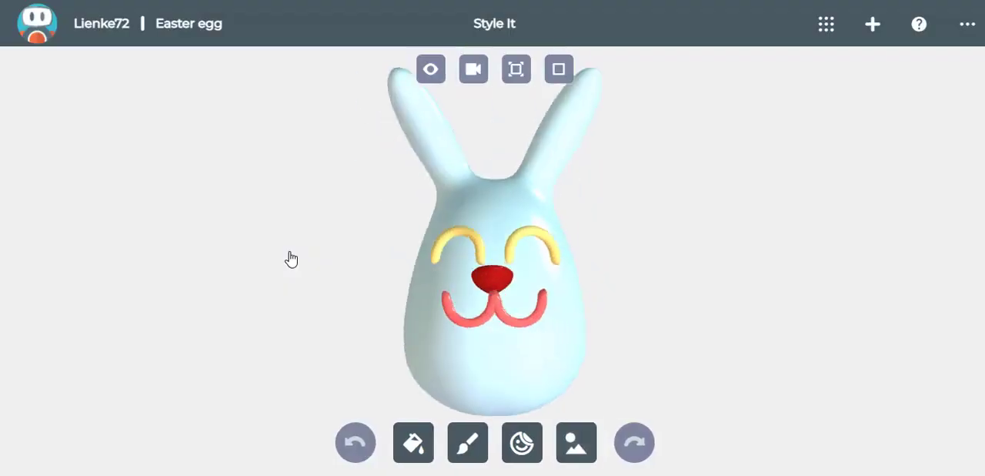
# - Fill the bunny's whole egg body and ears with white
pyautogui.click(413, 442)
pyautogui.click(958, 206)
pyautogui.click(522, 214)
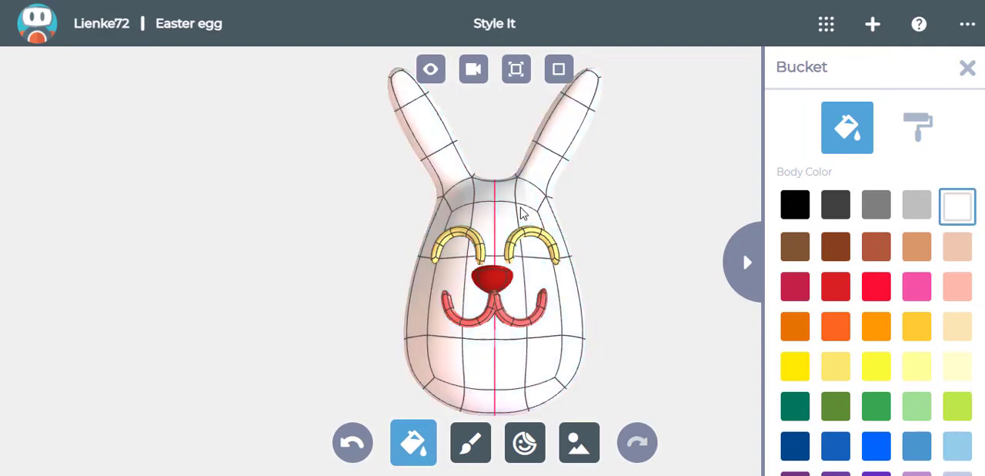
# - Colour individual patches of the bunny: light pink inner ears, a light green band around the lower body and a light purple underside
pyautogui.click(918, 127)
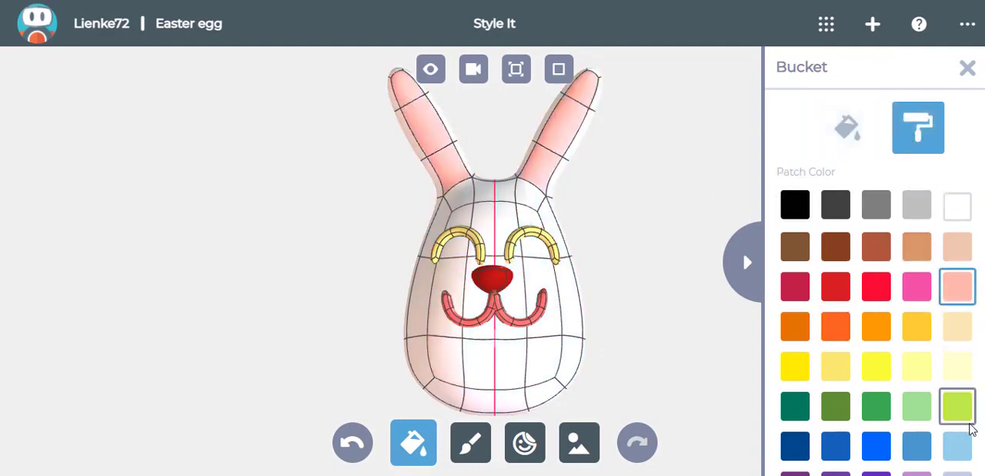
pyautogui.moveTo(616, 365); pyautogui.dragTo(685, 273)
pyautogui.scroll(-1, 859, 417)
pyautogui.moveTo(457, 233); pyautogui.dragTo(504, 262)
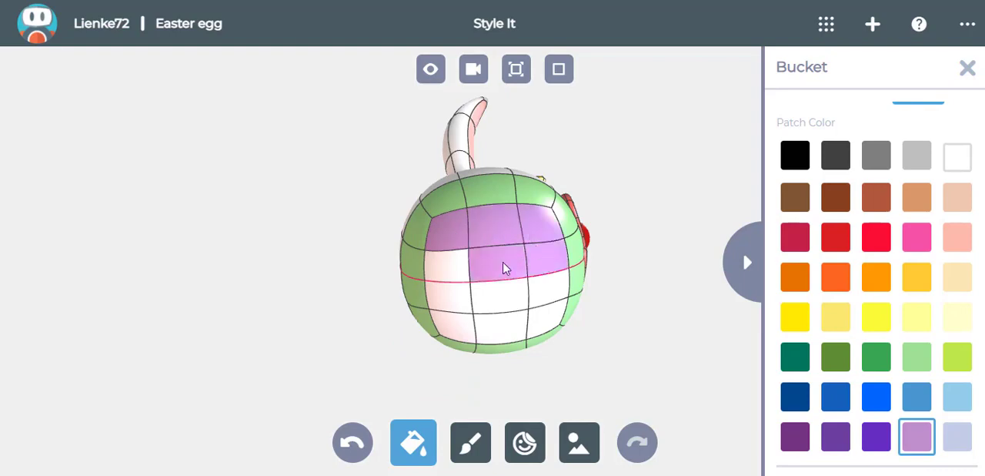
# - Fill the whole nose with light pink and both eye arcs and both mouth arcs with black
pyautogui.moveTo(558, 150); pyautogui.dragTo(506, 231)
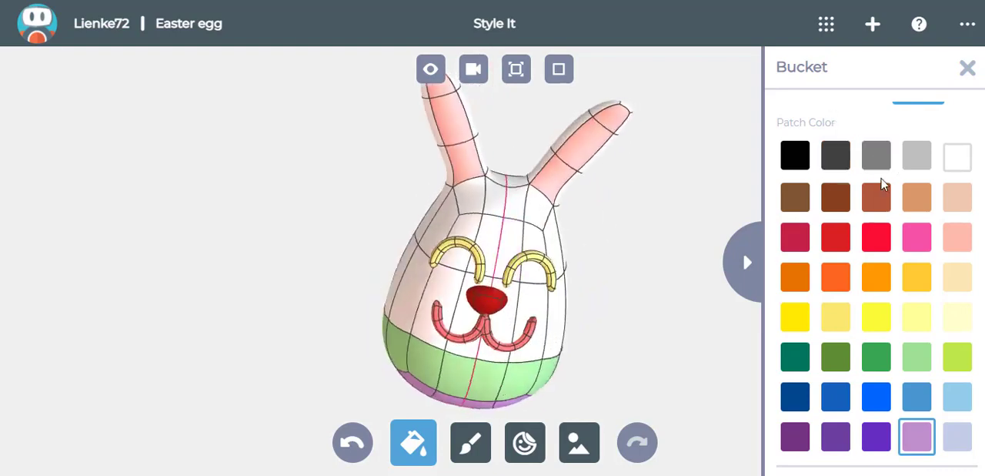
pyautogui.scroll(1, 847, 193)
pyautogui.click(848, 127)
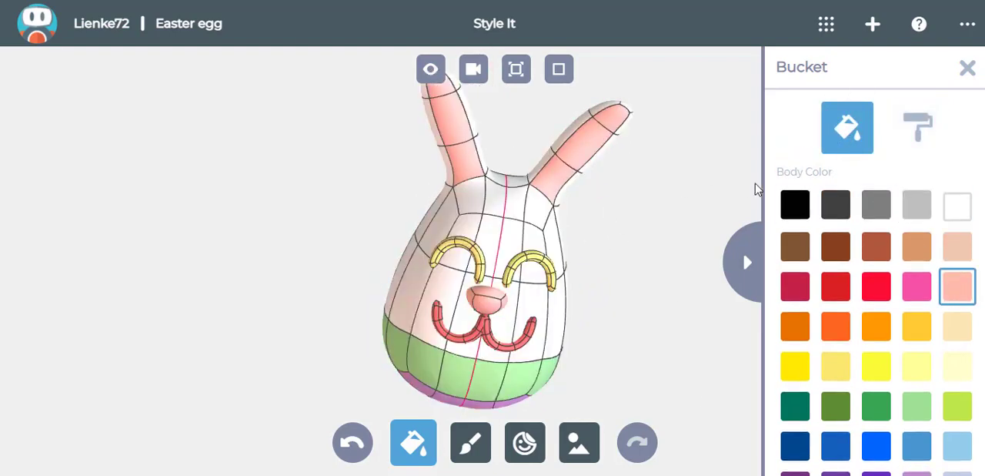
pyautogui.click(795, 204)
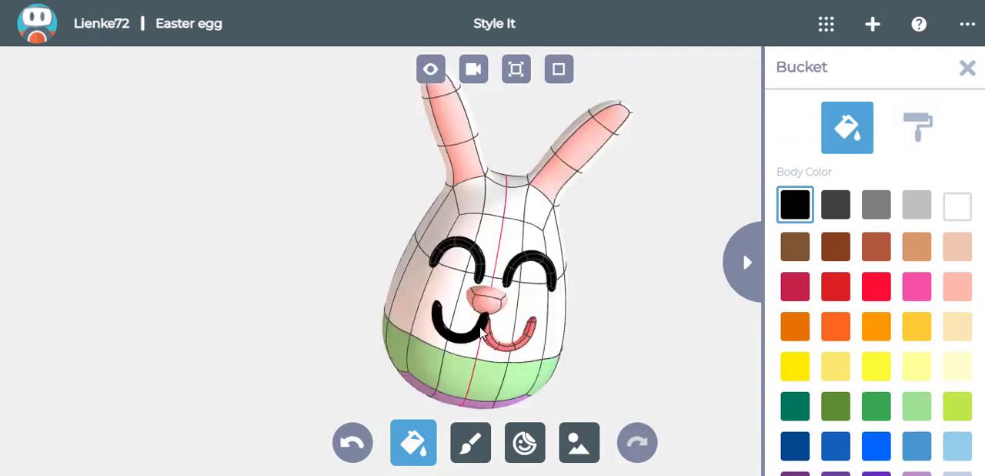
pyautogui.click(489, 339)
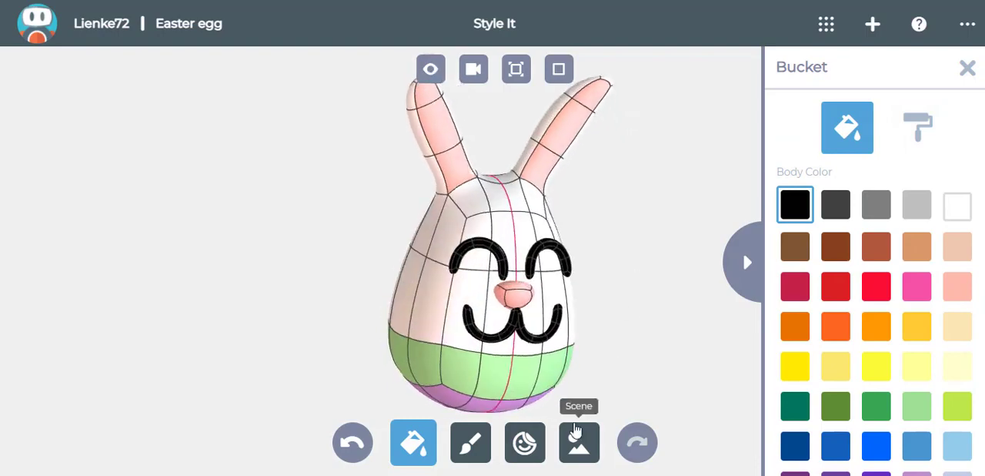
# - Set the Meadow scene as the background and place the bunny, made smaller, beside the tree trunk
pyautogui.click(579, 440)
pyautogui.click(876, 406)
pyautogui.scroll(-5, 565, 331)
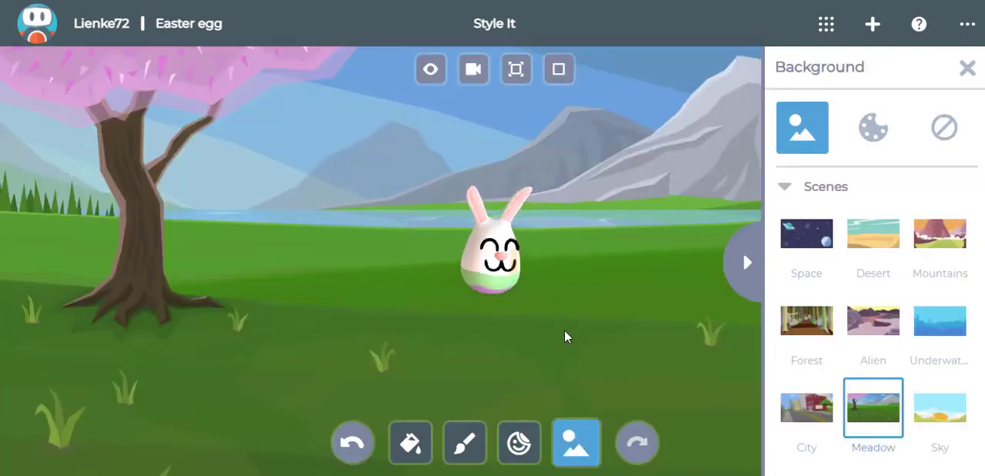
pyautogui.moveTo(565, 331); pyautogui.dragTo(272, 331, button='right')
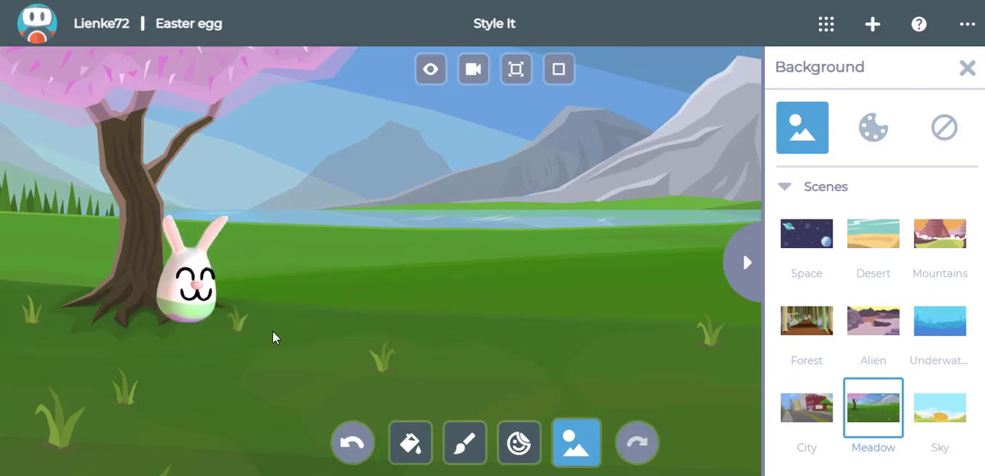